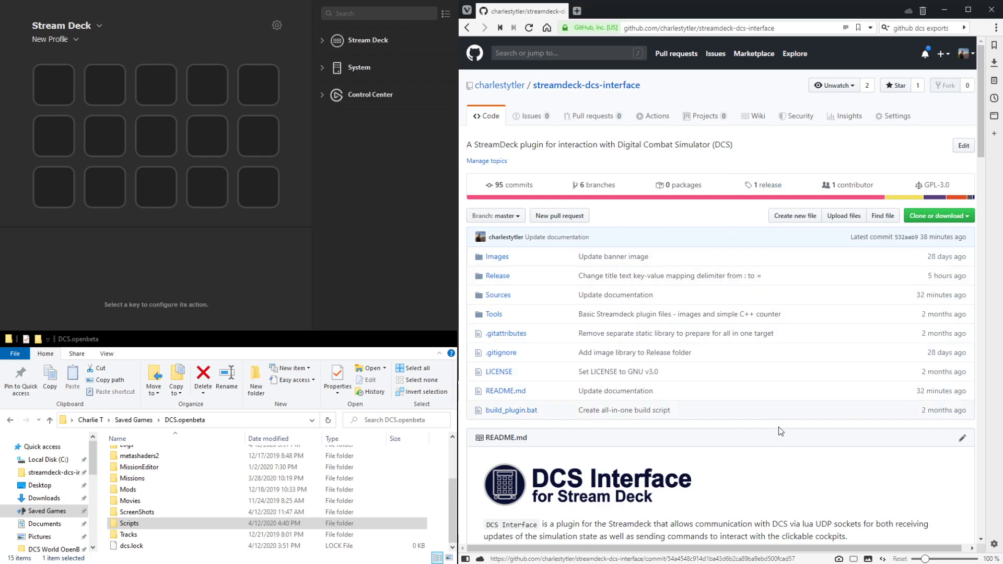
Step: Scroll the streamdeck-dcs-interface README down to the Installation section's DCS-ExportScripts requirement
scroll(745, 234, down, 4)
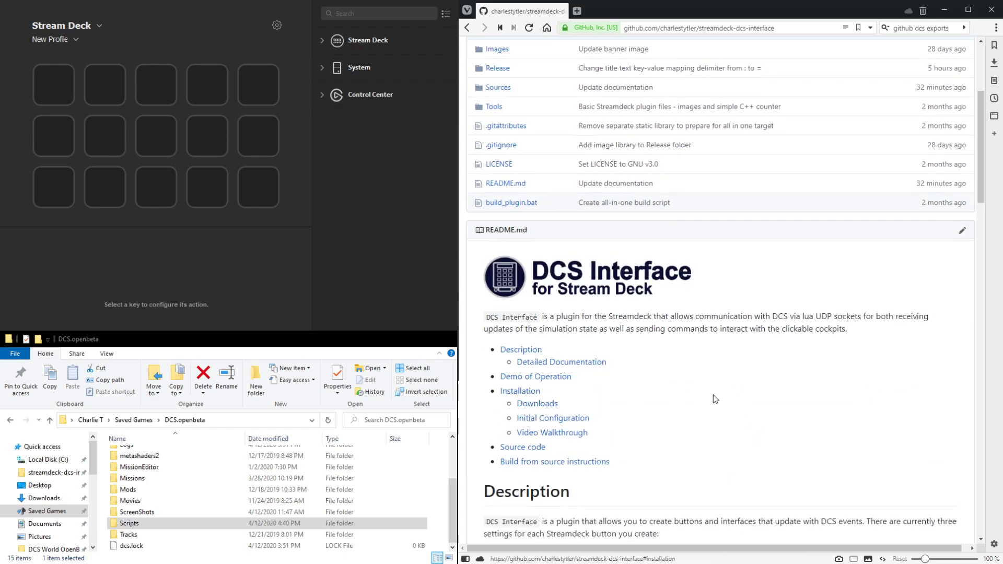
scroll(532, 388, down, 14)
scroll(742, 372, down, 10)
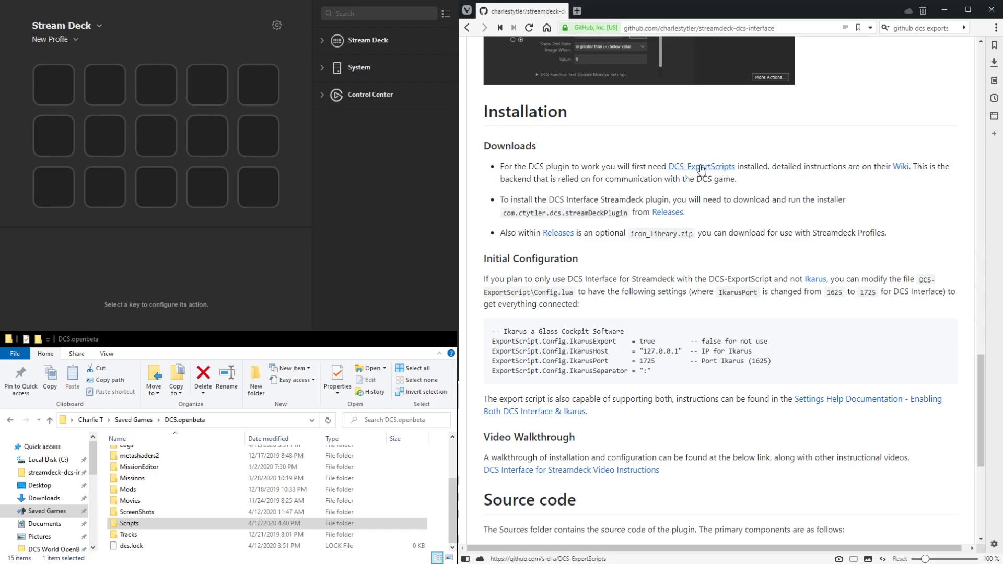
Step: From the DCS-ExportScripts releases page, download the v1.2.1 Source code (zip) as DCS-ExportScripts-1.2.1-2.zip
click(728, 170)
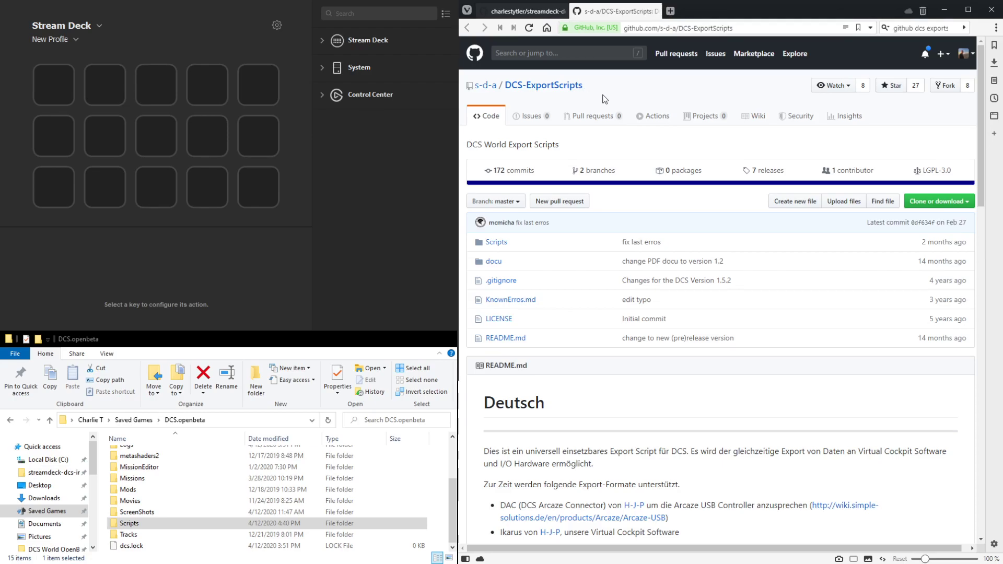
click(762, 172)
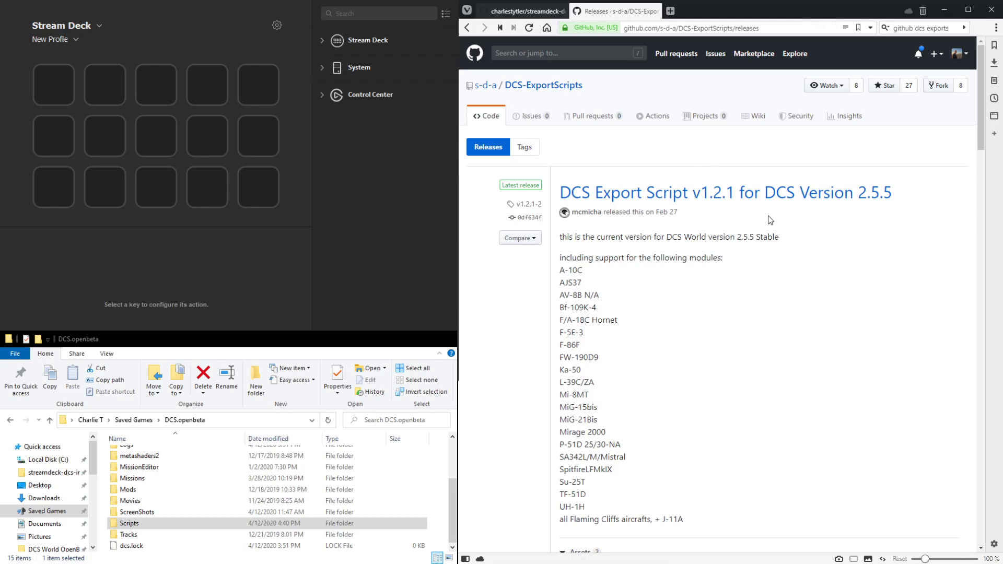
scroll(752, 220, down, 2)
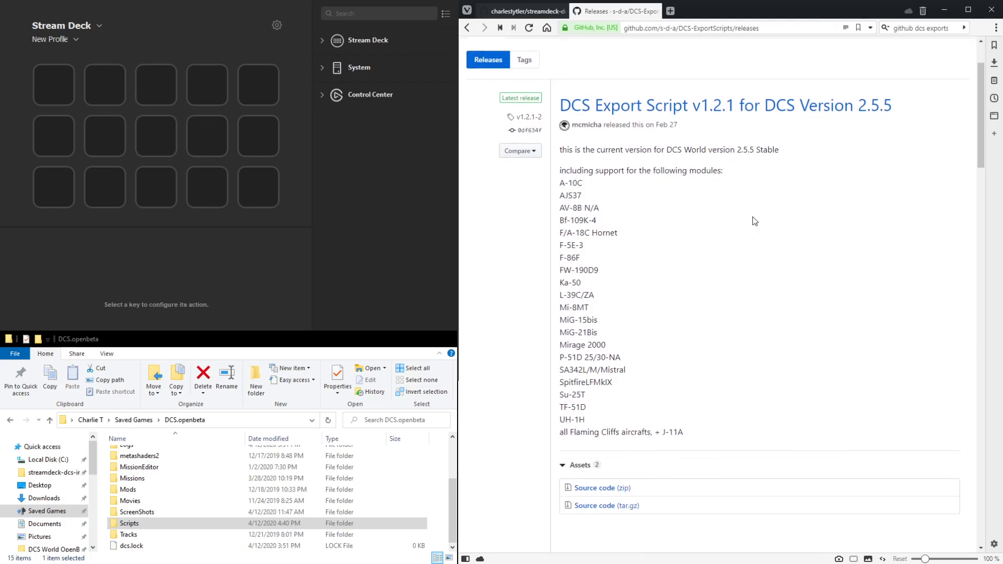
scroll(737, 203, down, 1)
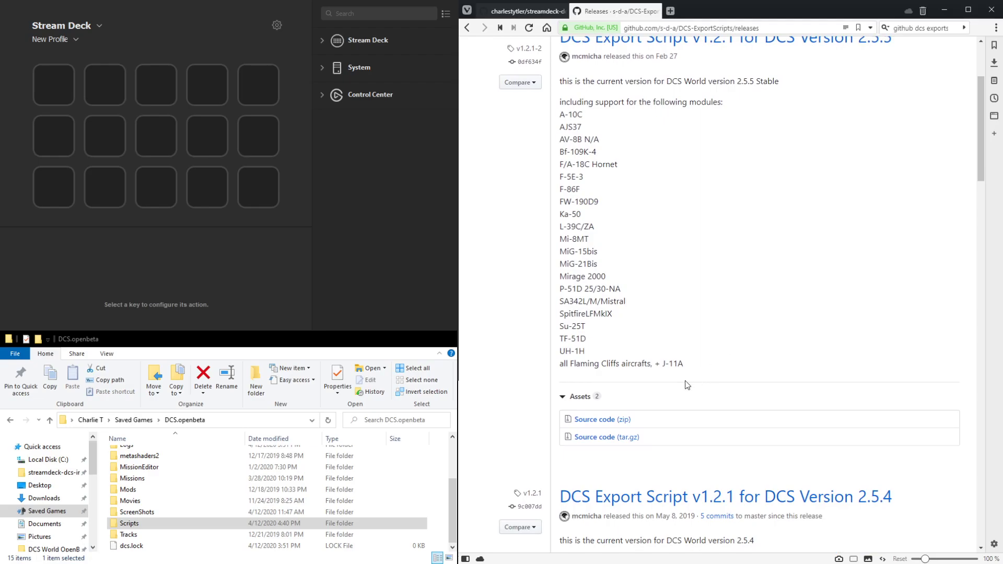
click(603, 420)
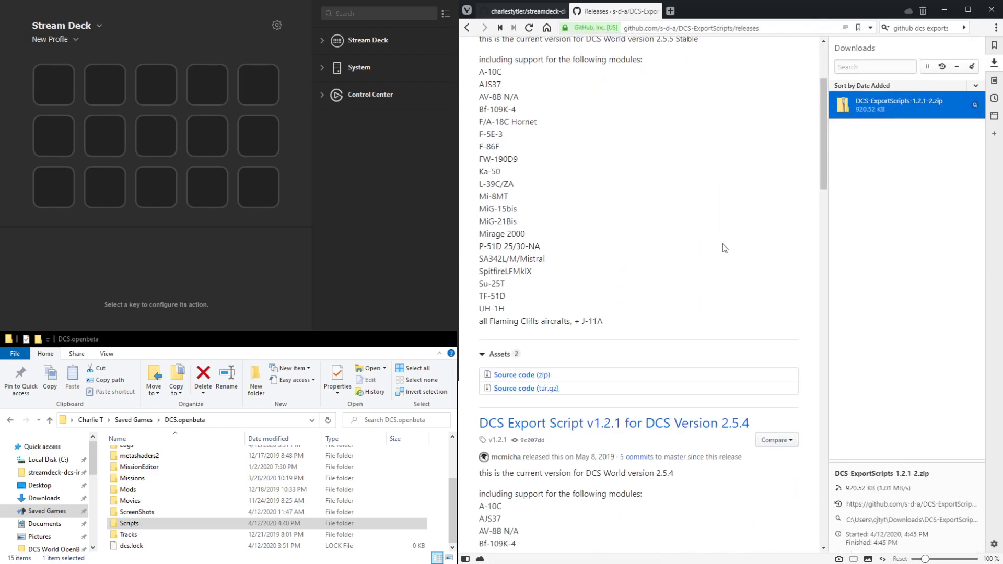
Step: Open the downloaded zip and browse into DCS-ExportScripts-1.2.1-2 > Scripts
double_click(882, 103)
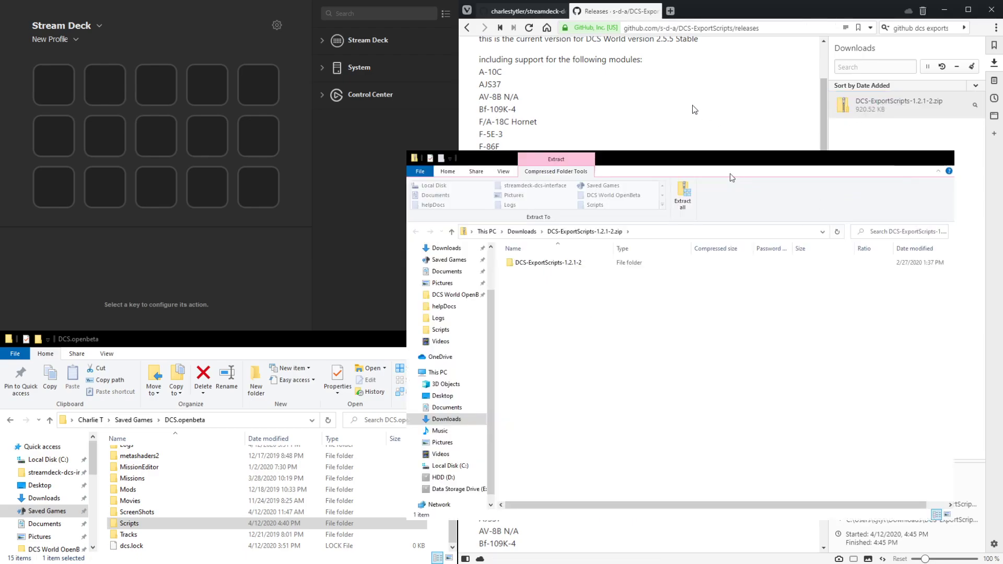
click(548, 268)
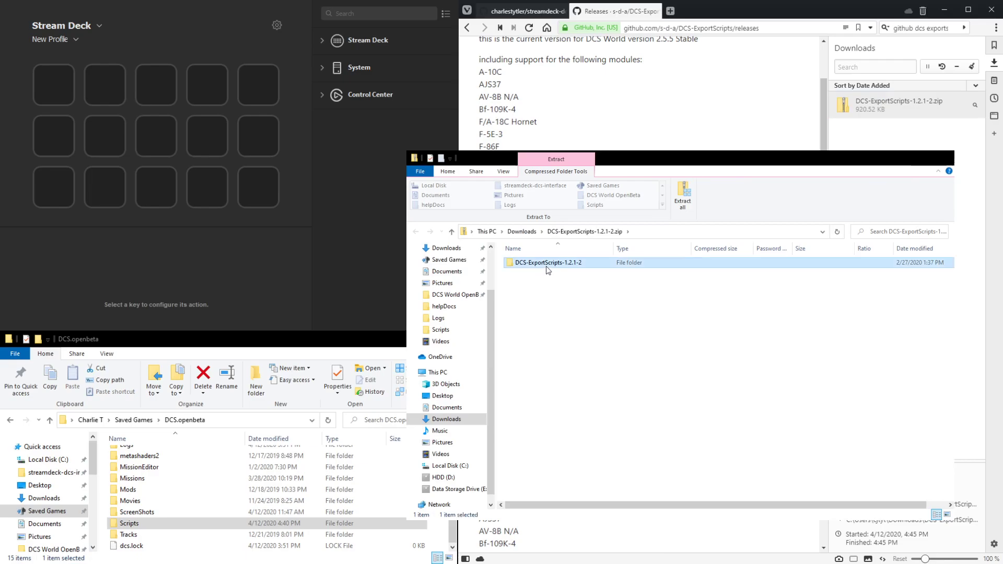
double_click(547, 266)
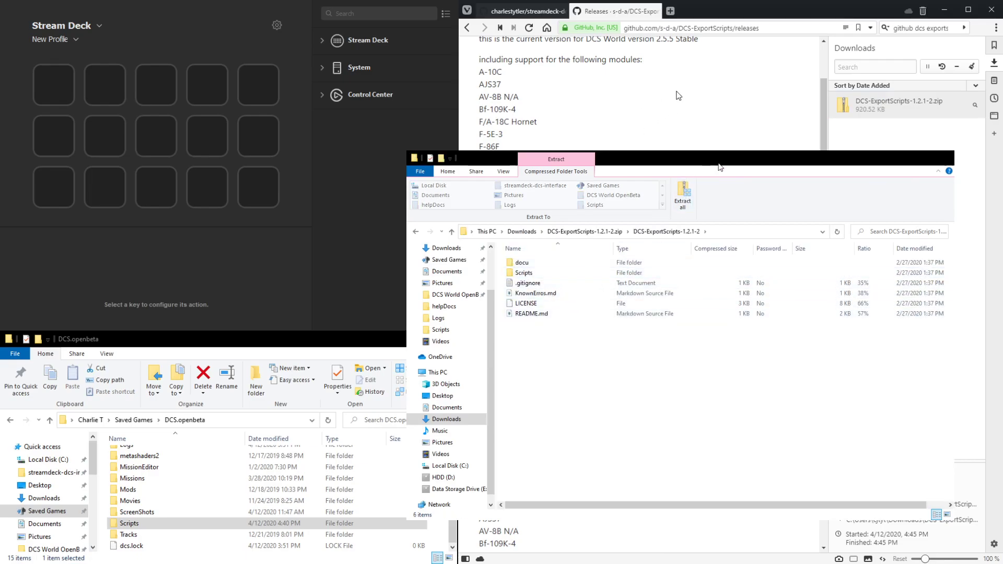
click(527, 274)
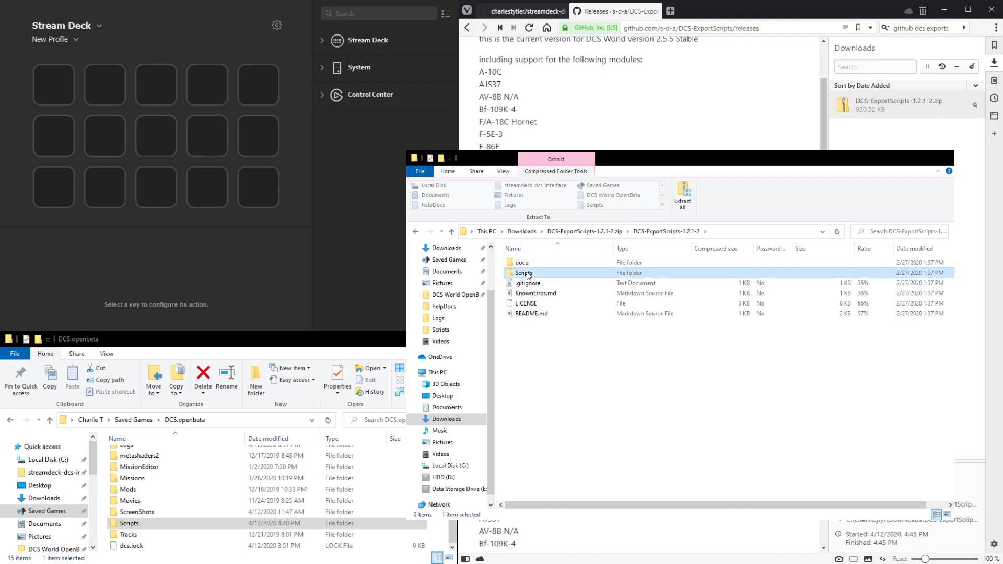
double_click(527, 274)
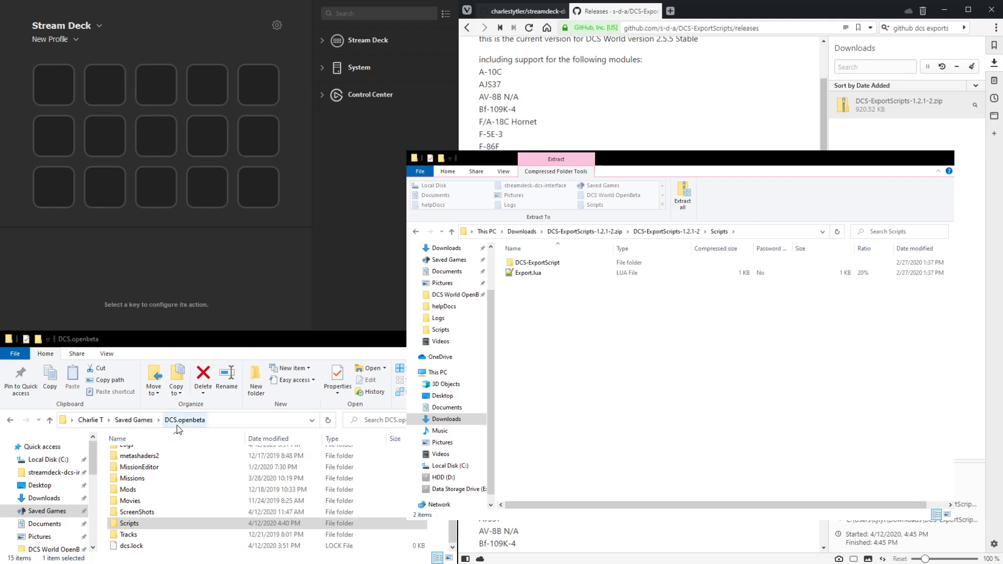
Step: Open Saved Games\DCS.openbeta\Scripts, and open the archive's Export.lua in Notepad++
scroll(166, 486, up, 2)
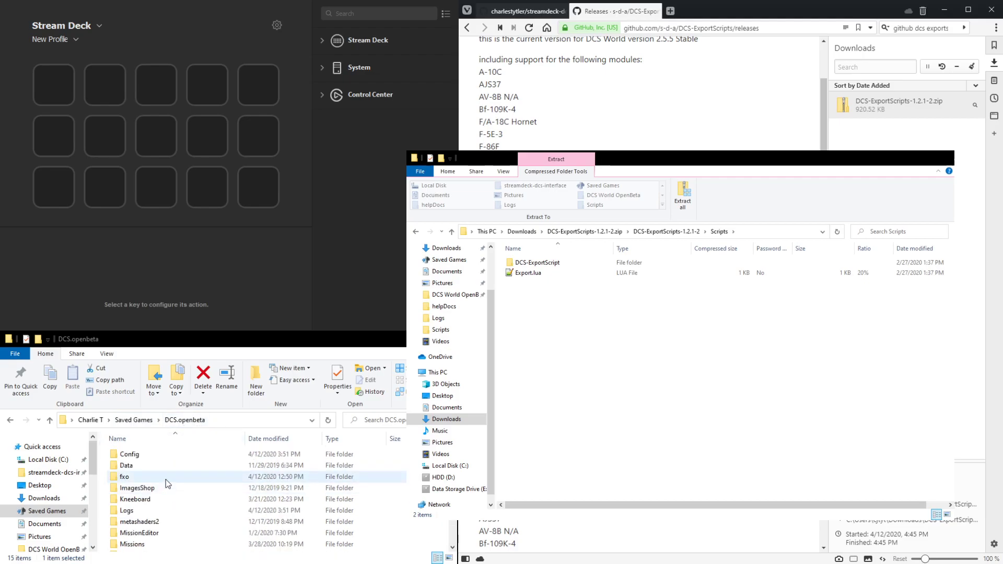
scroll(165, 479, down, 2)
click(132, 524)
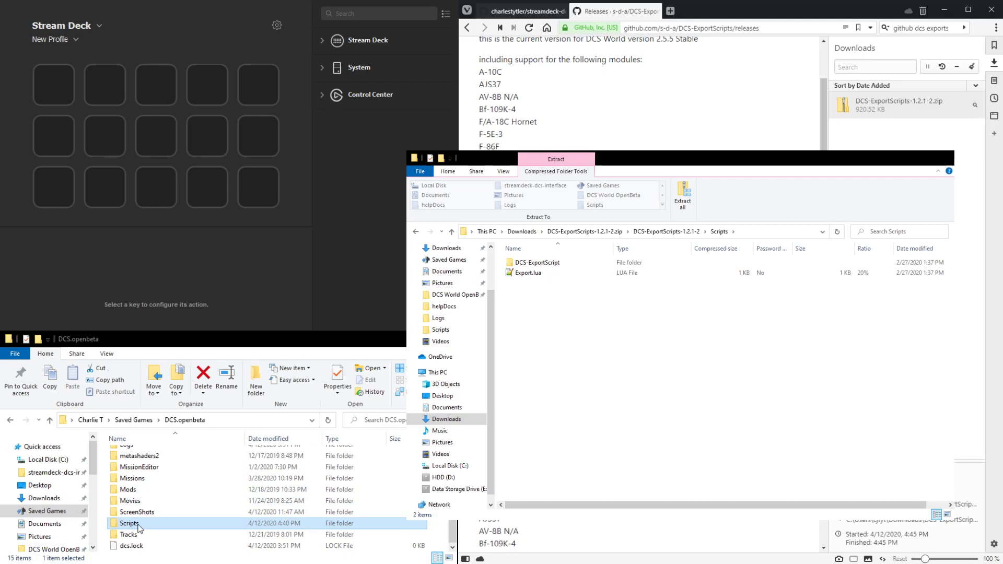
click(125, 525)
double_click(142, 523)
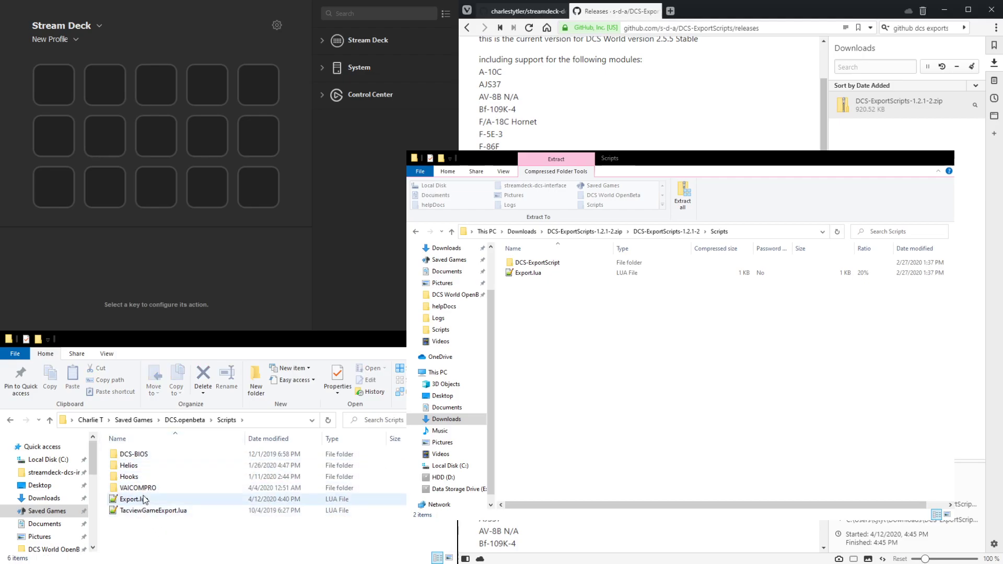
click(532, 274)
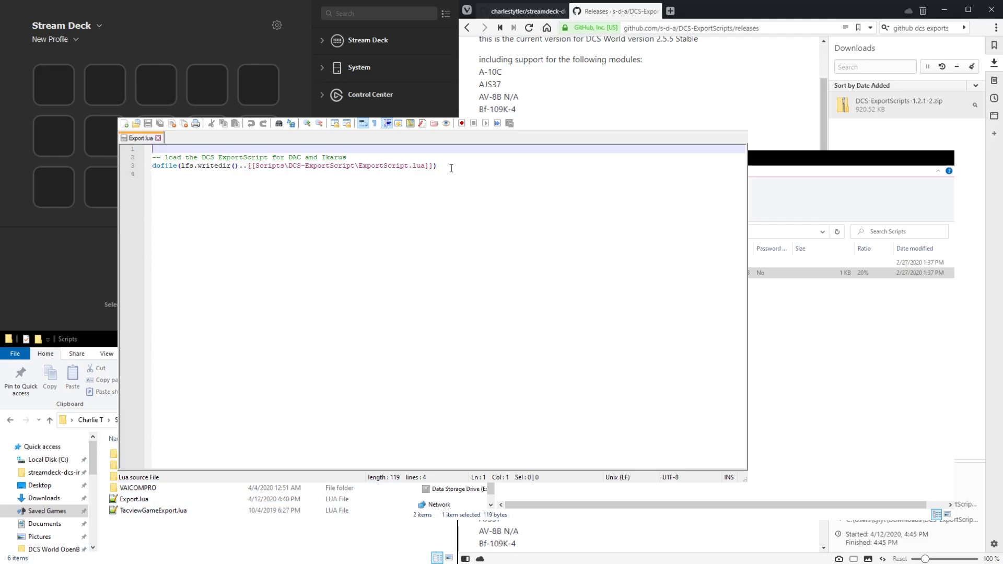
Step: Copy the three ExportScript loader lines and paste them onto line 7 of the game's Export.lua
drag(452, 169, 158, 150)
key(ctrl+c)
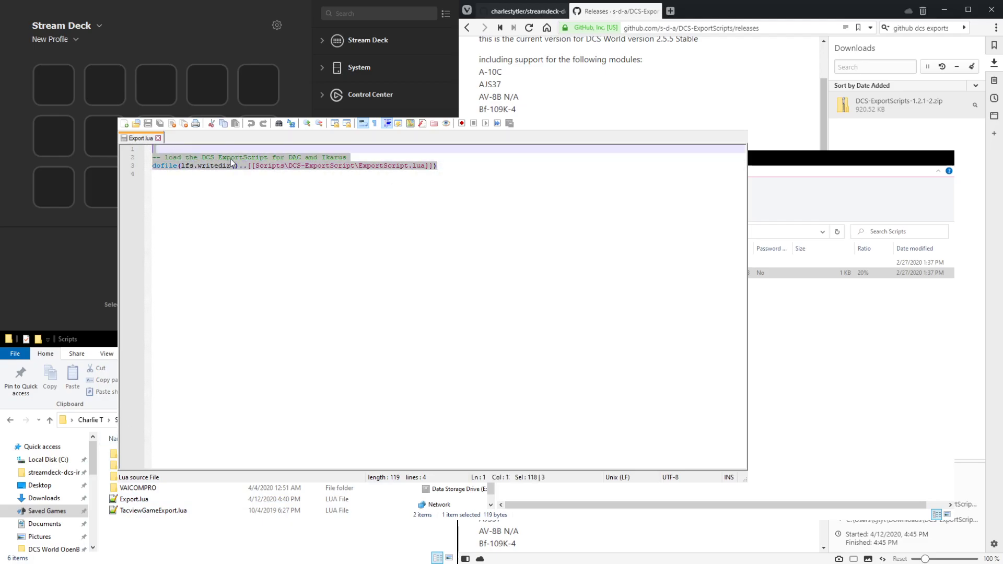
click(309, 190)
double_click(134, 499)
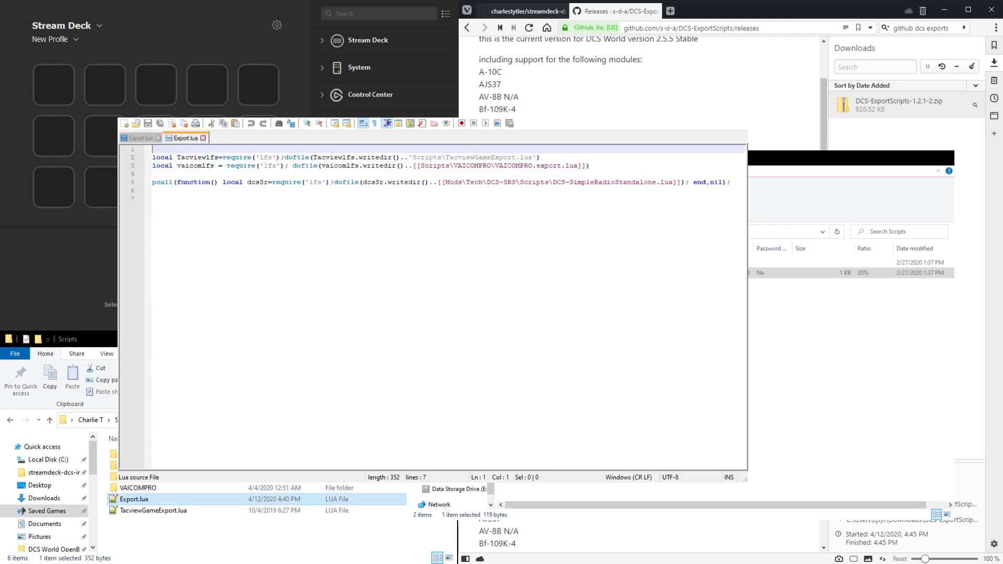
click(482, 213)
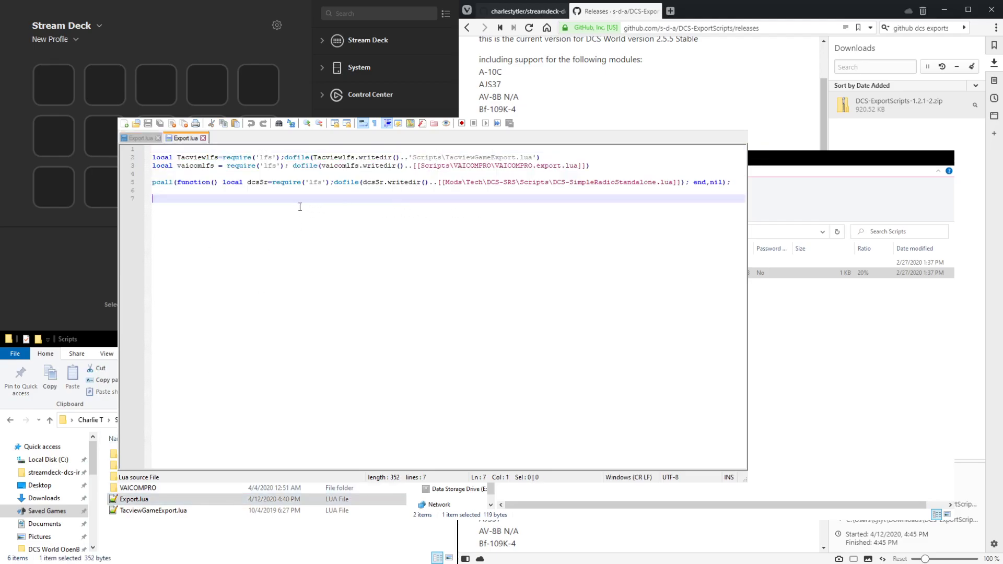
key(ctrl+v)
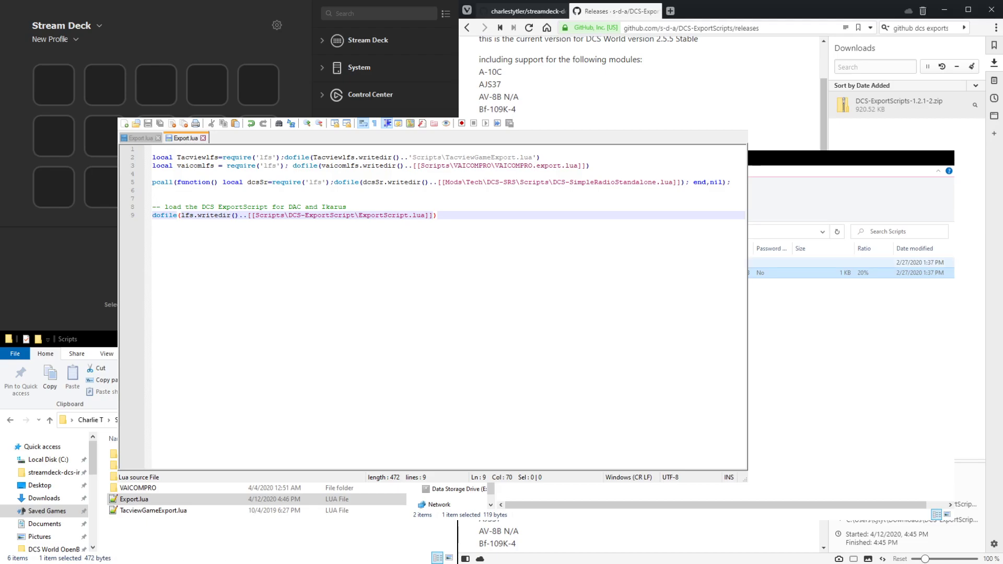
click(836, 263)
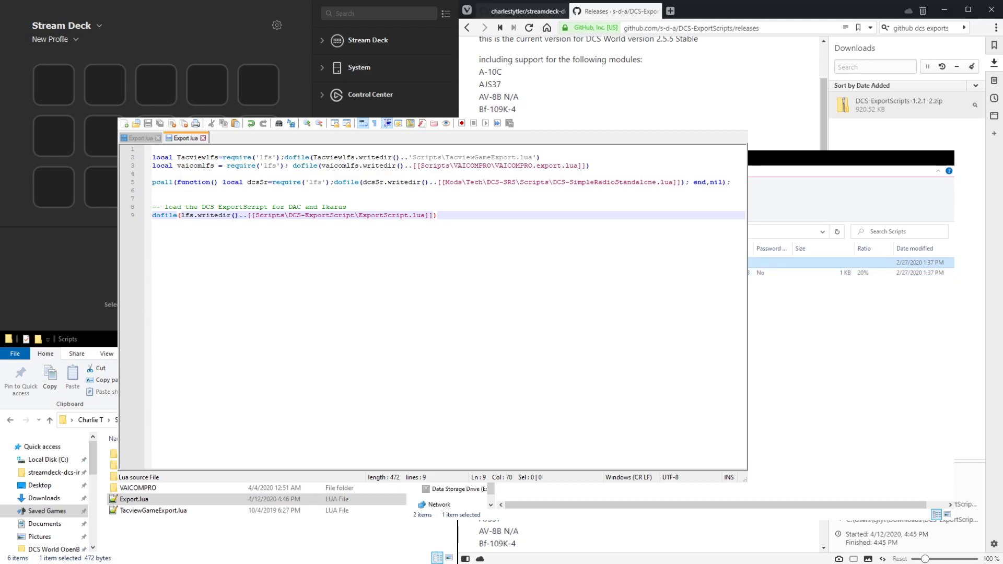
Step: Close Export.lua and open Config.lua from the Scripts\DCS-ExportScript folder
click(199, 501)
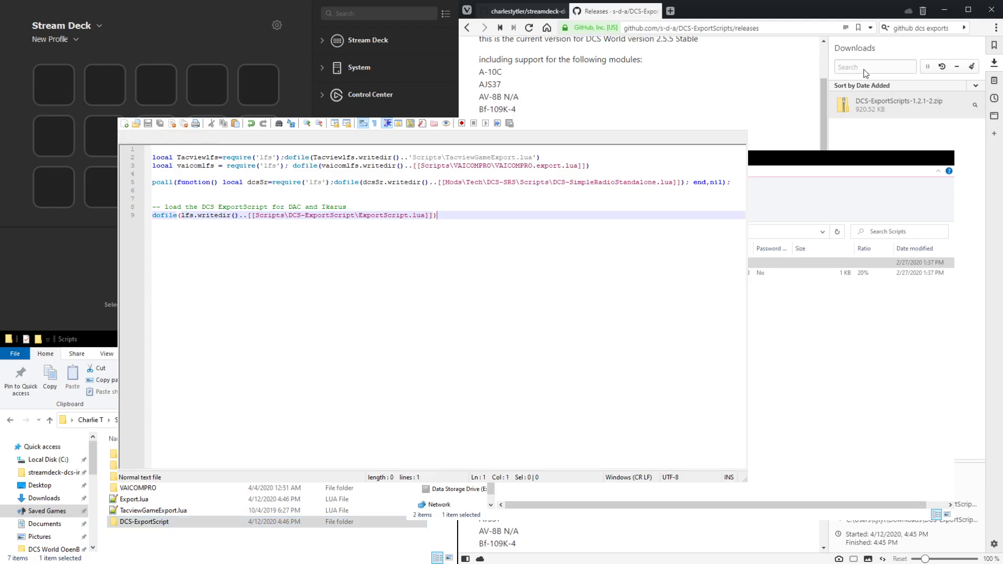
key(alt+F4)
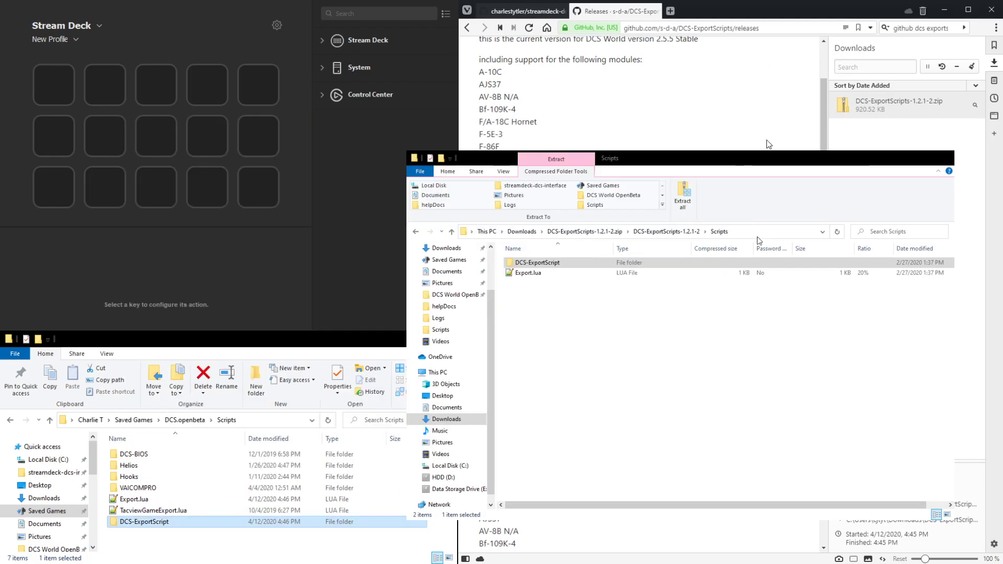
double_click(141, 523)
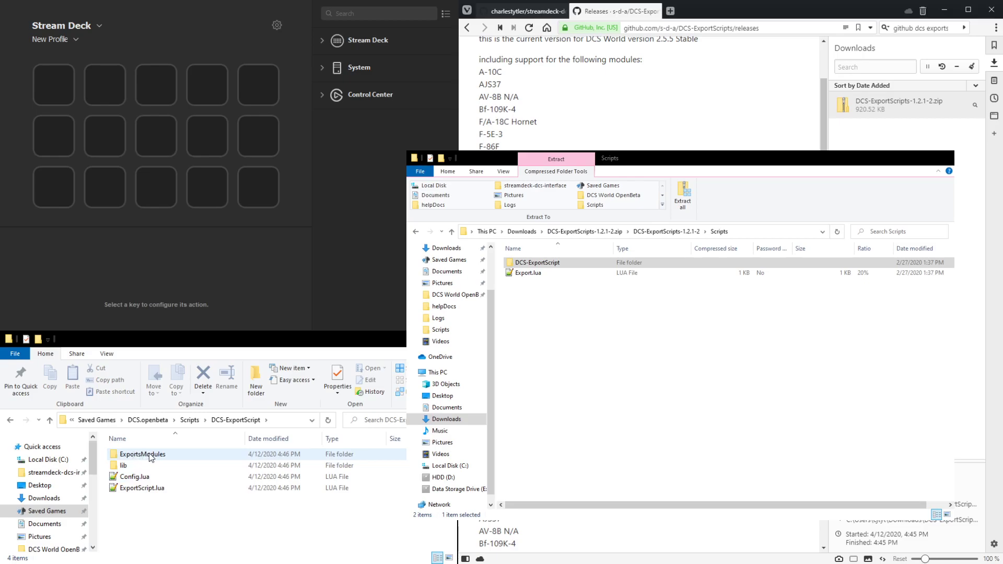
double_click(134, 478)
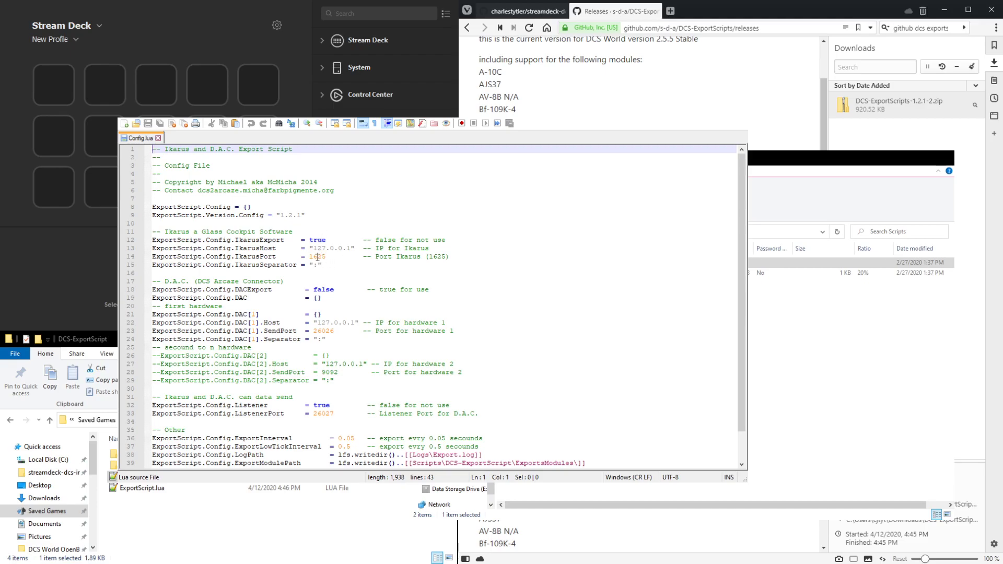
Step: Change IkarusPort on line 14 from 1625 to 1725, then save and close Config.lua
click(318, 257)
key(BackSpace)
text(7)
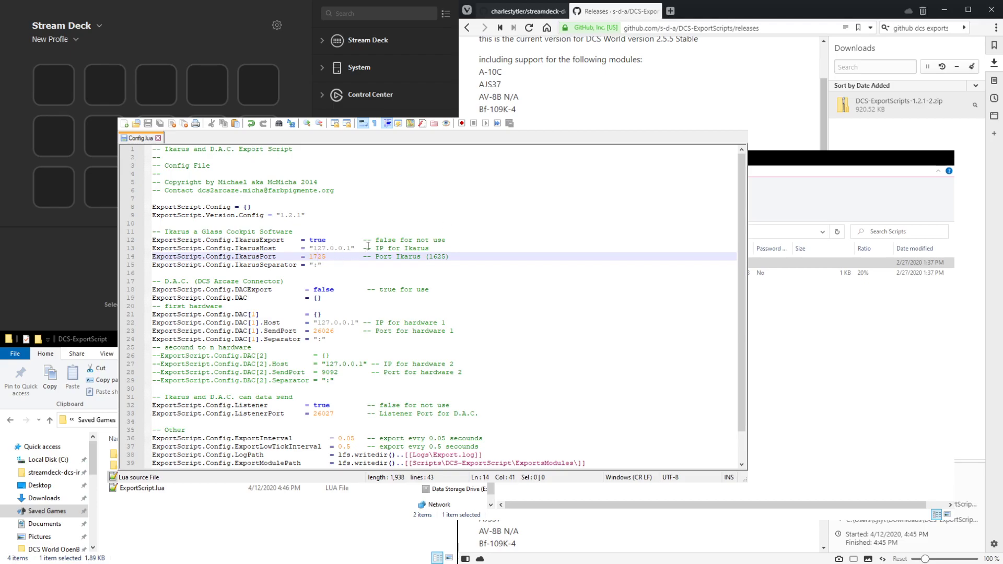
key(alt+F4)
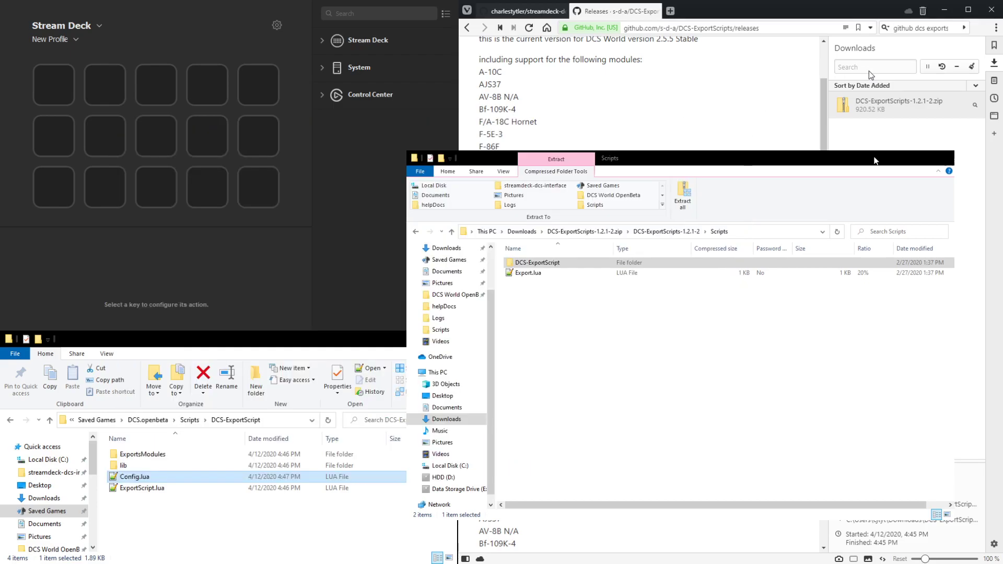
Step: Close the zip window and the DCS-ExportScripts releases tab, and hide the Downloads panel
click(939, 161)
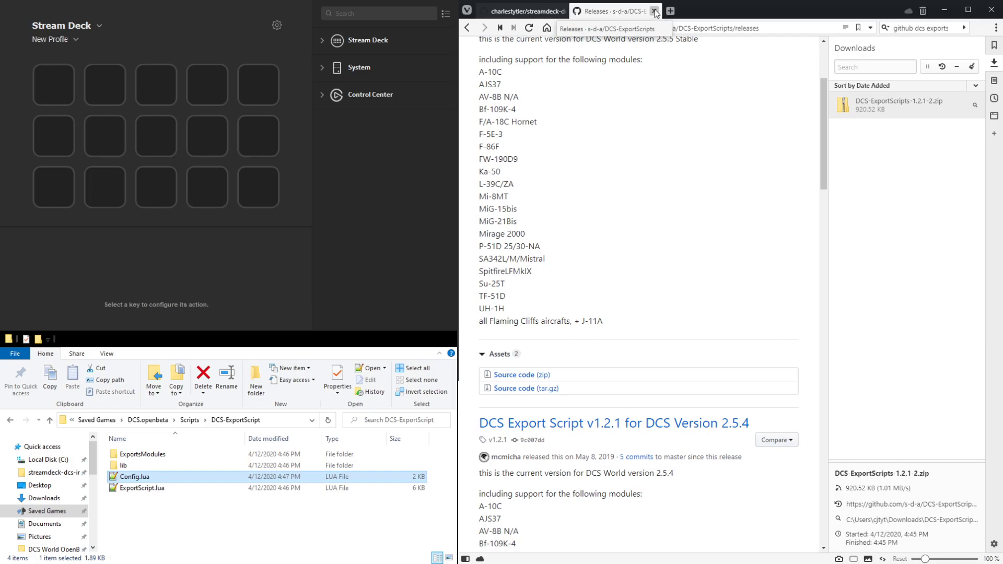
click(654, 11)
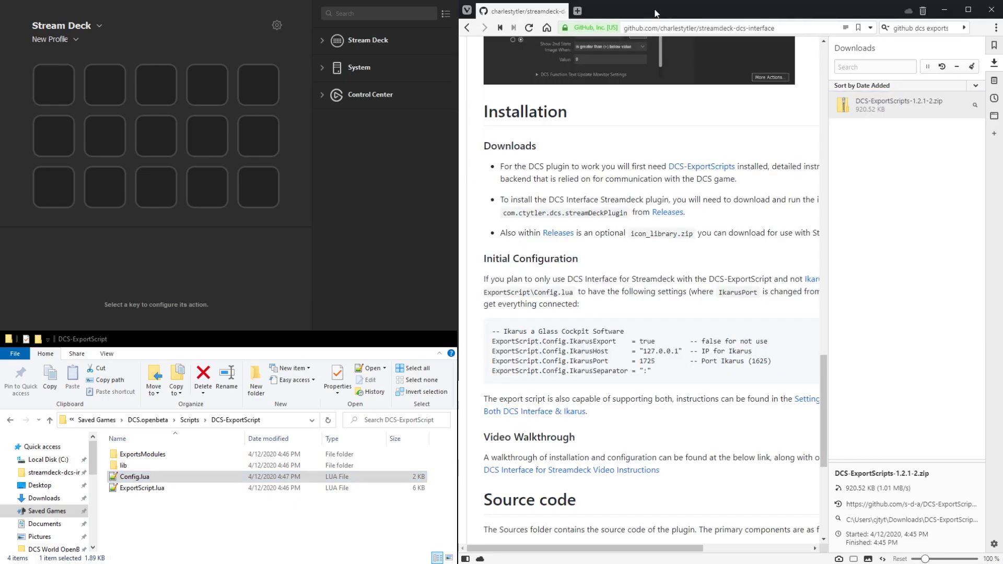
click(995, 64)
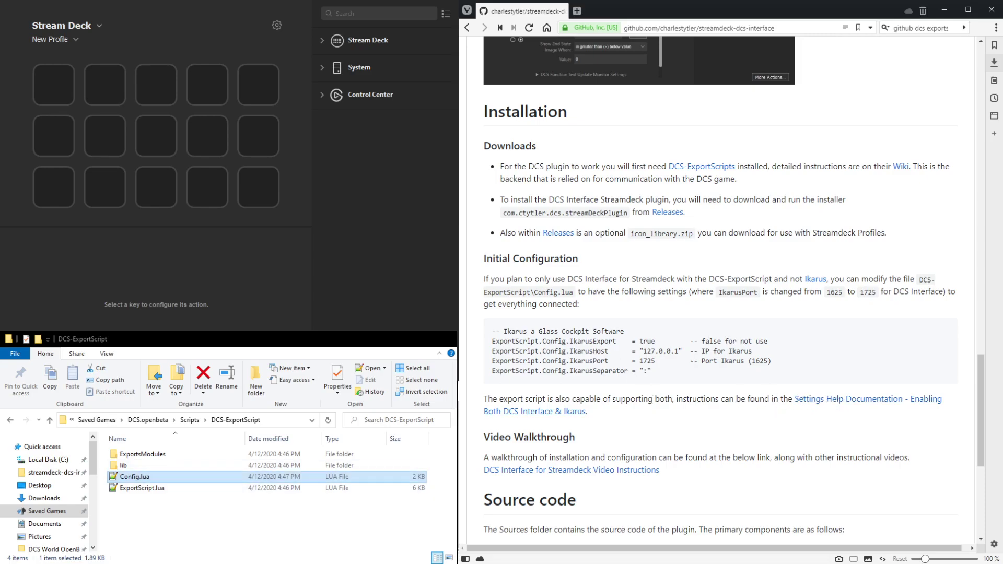
Step: Browse the aircraft scripts in ExportsModules and open A-10C.lua in Notepad++
double_click(145, 456)
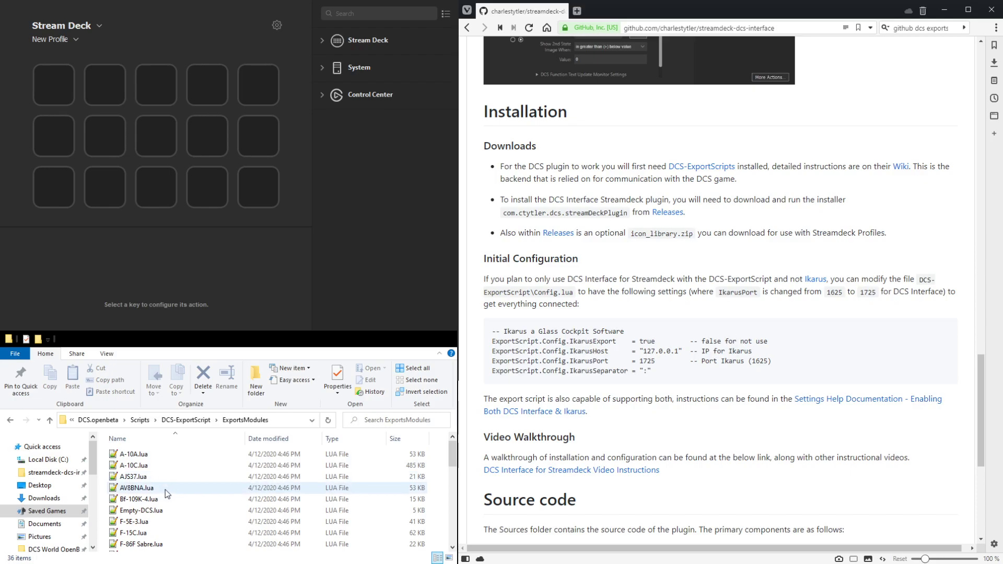
scroll(162, 483, down, 5)
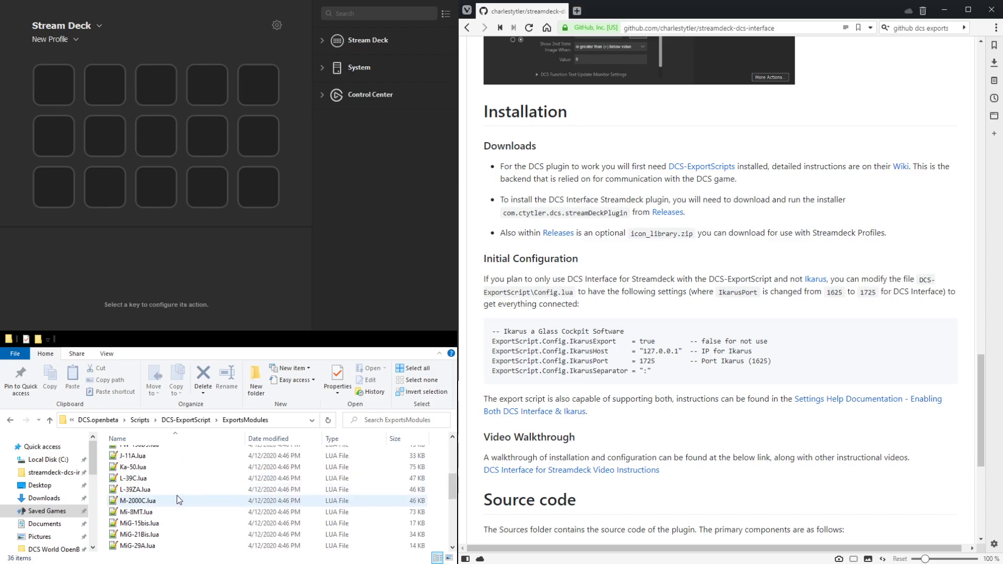
scroll(184, 507, down, 4)
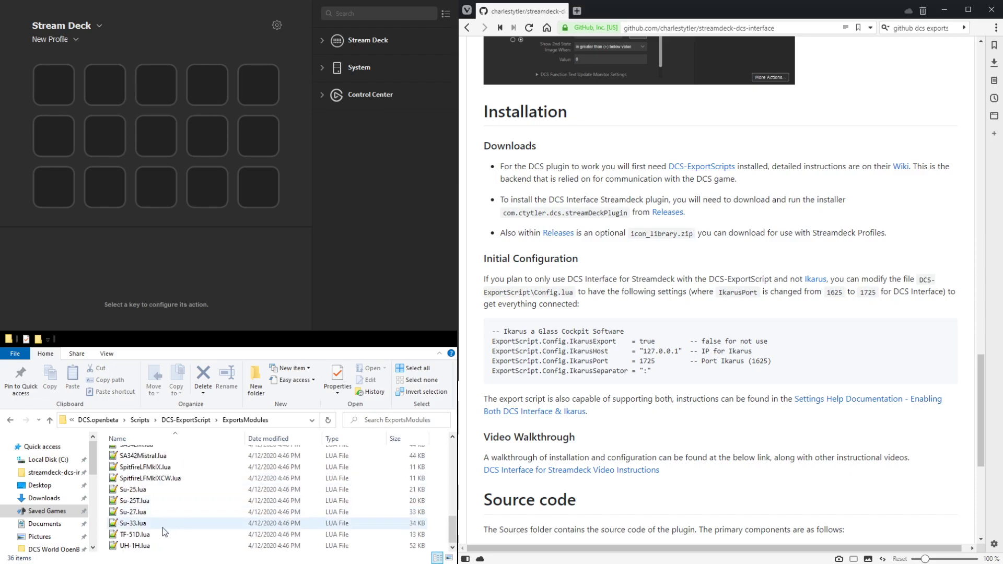
scroll(152, 541, up, 9)
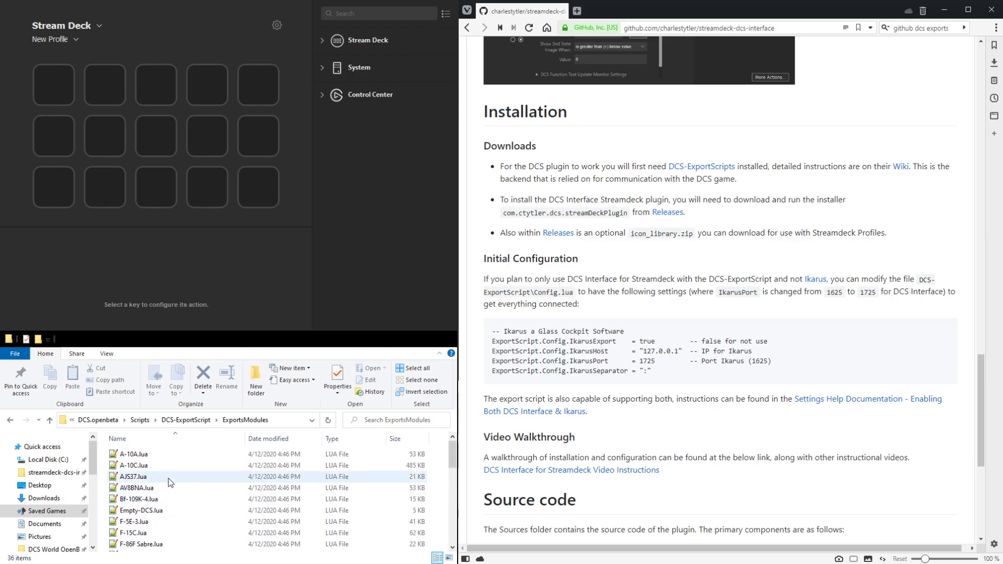
scroll(183, 494, down, 2)
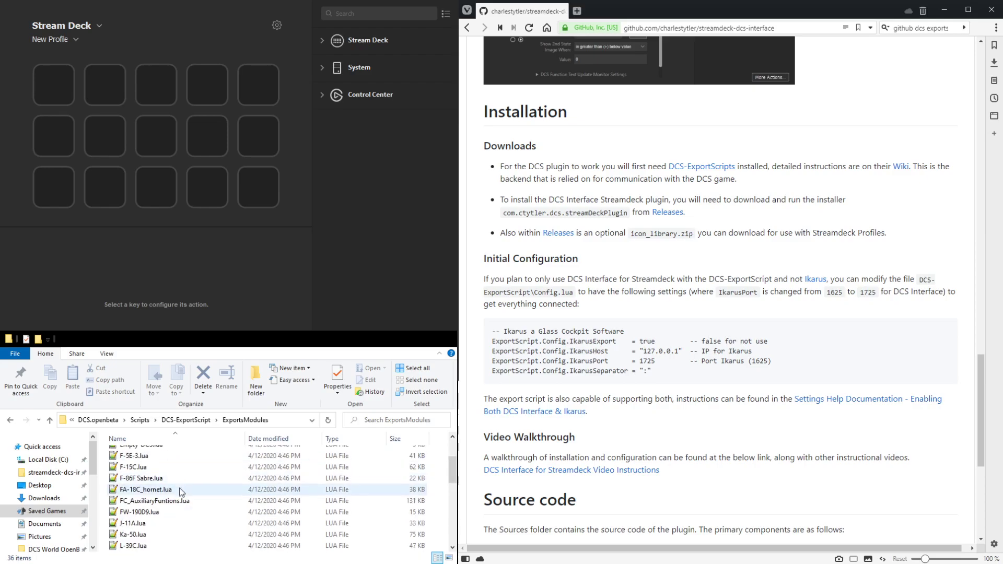
scroll(184, 496, up, 2)
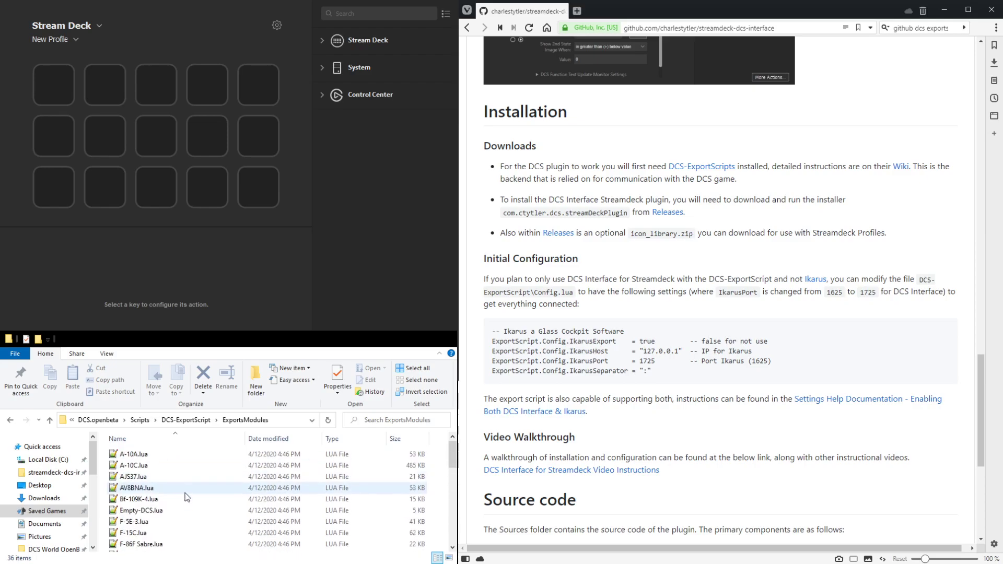
double_click(143, 466)
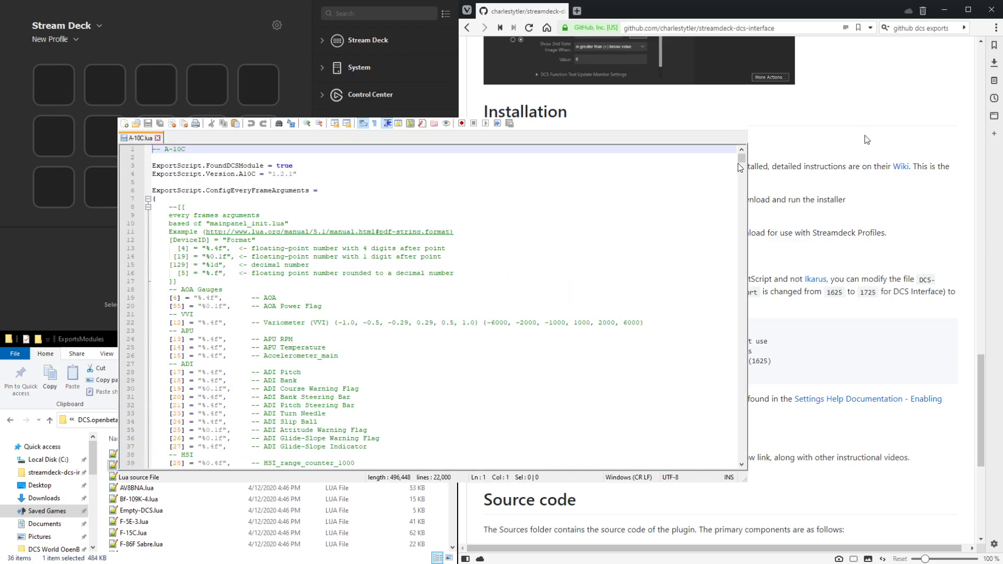
Step: Scroll through A-10C.lua's gauge export arguments, then close Notepad++
drag(741, 168, 742, 215)
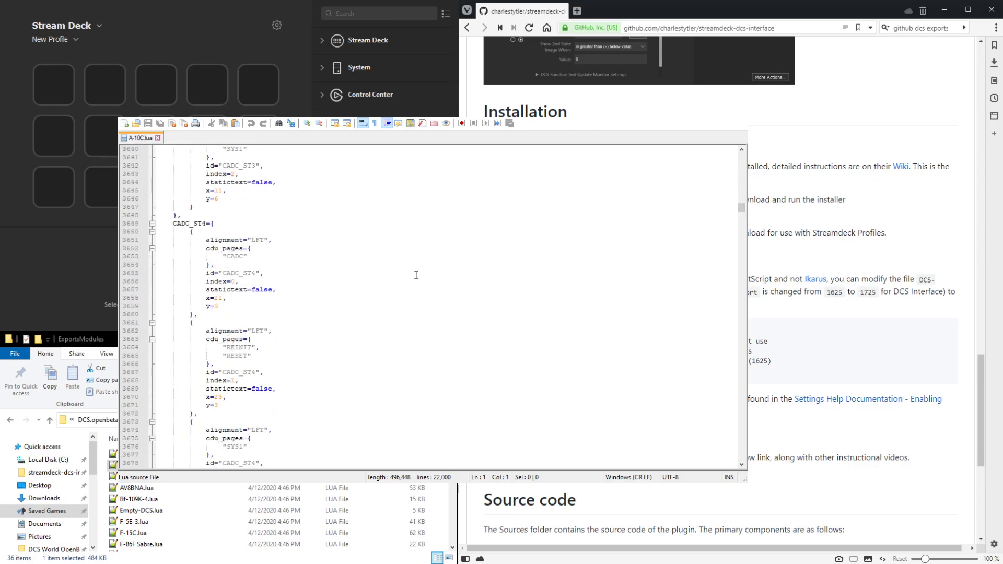
click(863, 78)
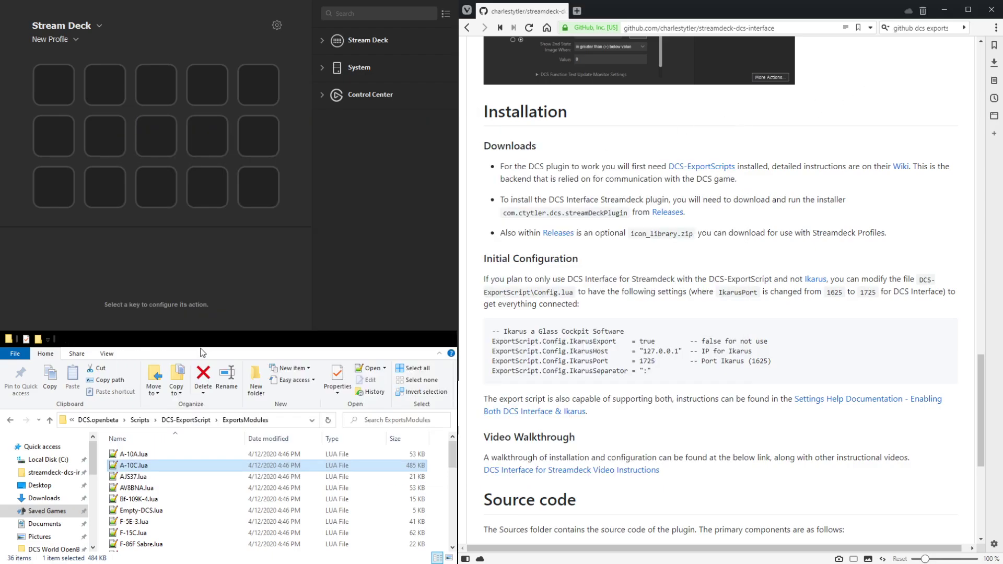
Step: Follow the README's Releases link and download com.ctytler.dcs.streamDeckPlugin and Icon.Library.zip from v1.0.0
click(759, 187)
click(670, 214)
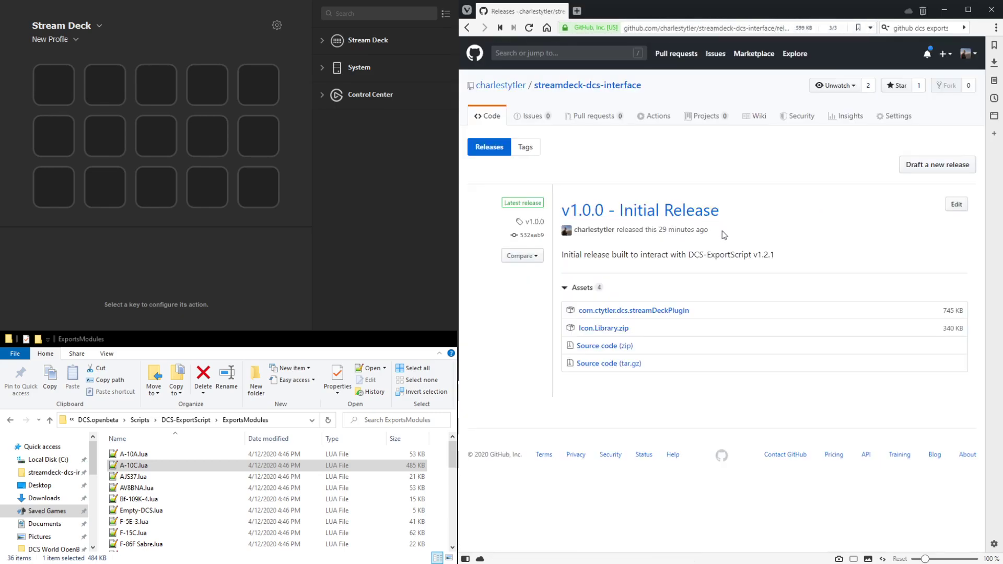
click(652, 312)
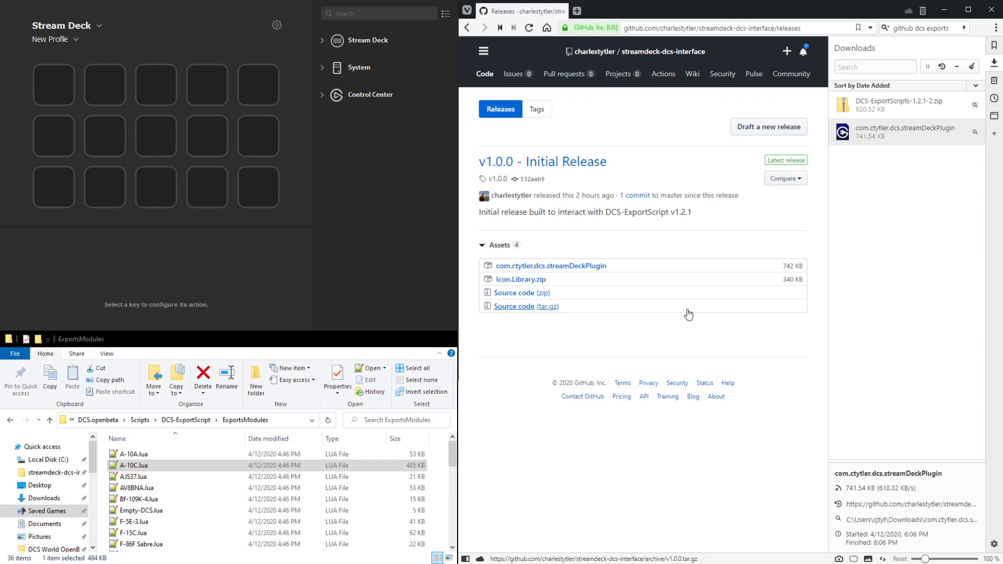
click(525, 283)
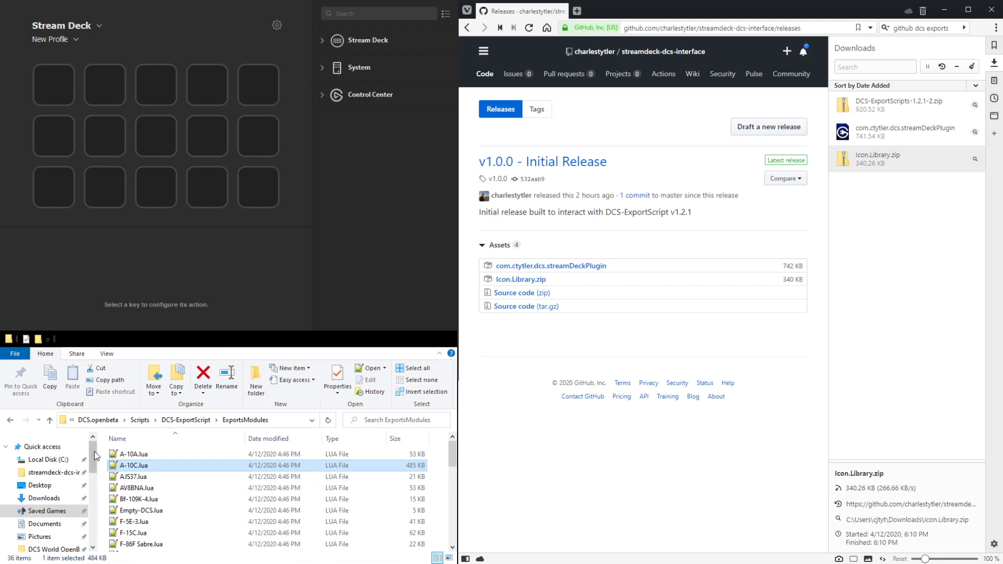
Step: Paste com.ctytler.dcs.streamDeckPlugin into the DCS_utilities Streamdeck folder and launch it to install
drag(94, 453, 94, 464)
click(45, 528)
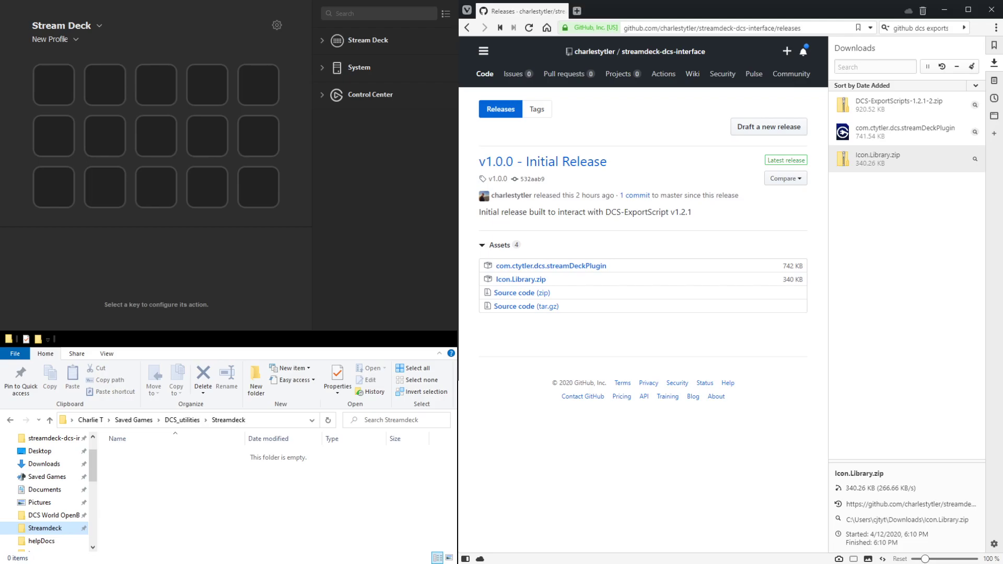
key(ctrl+v)
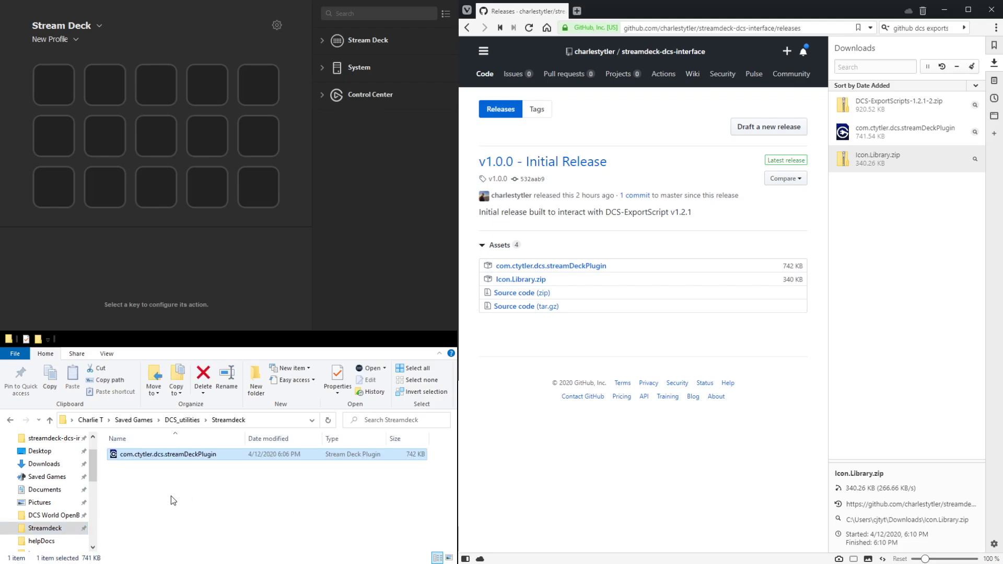
double_click(137, 457)
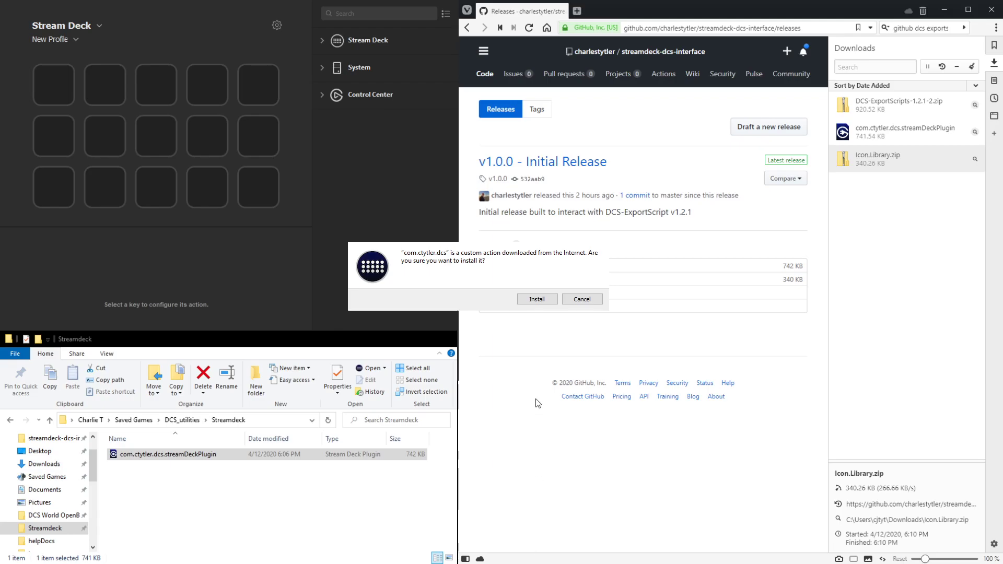
Step: Confirm installing the com.ctytler.dcs DCS Interface plugin
click(537, 300)
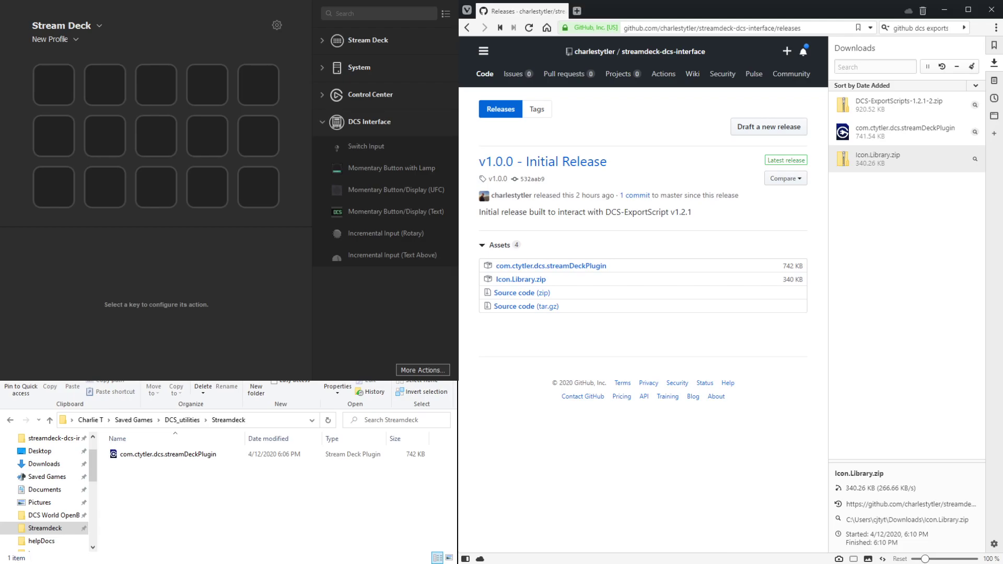
Step: Place Momentary Button with Lamp on the middle key, leave its title blank, and reselect it to show its settings
drag(380, 169, 162, 138)
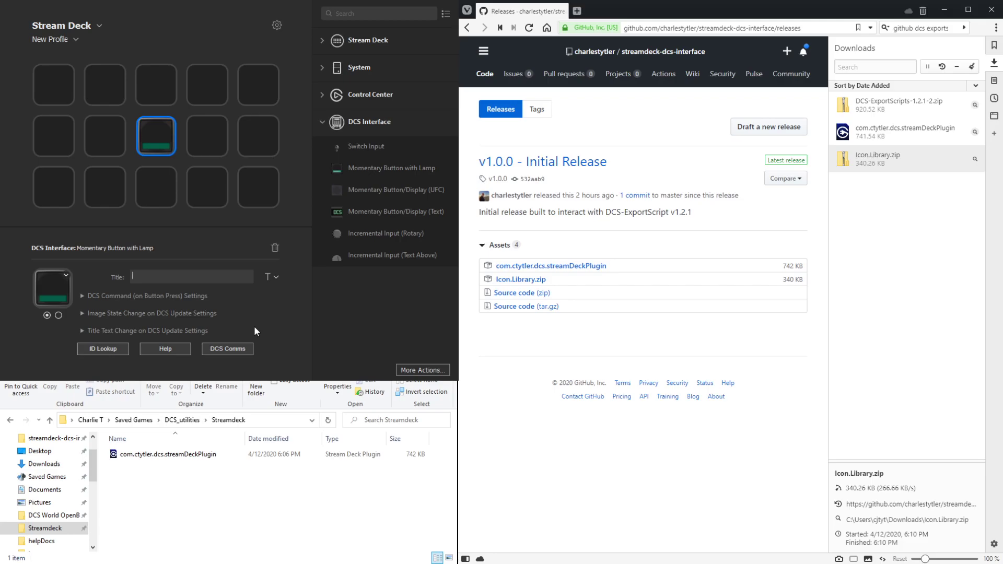
text(AA)
key(BackSpace)
key(BackSpace)
click(206, 138)
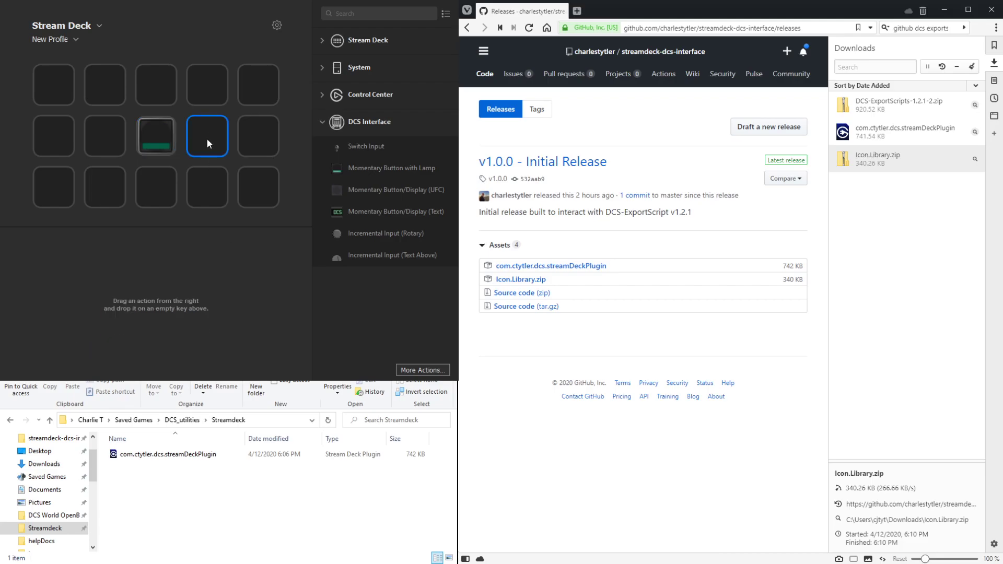
click(159, 130)
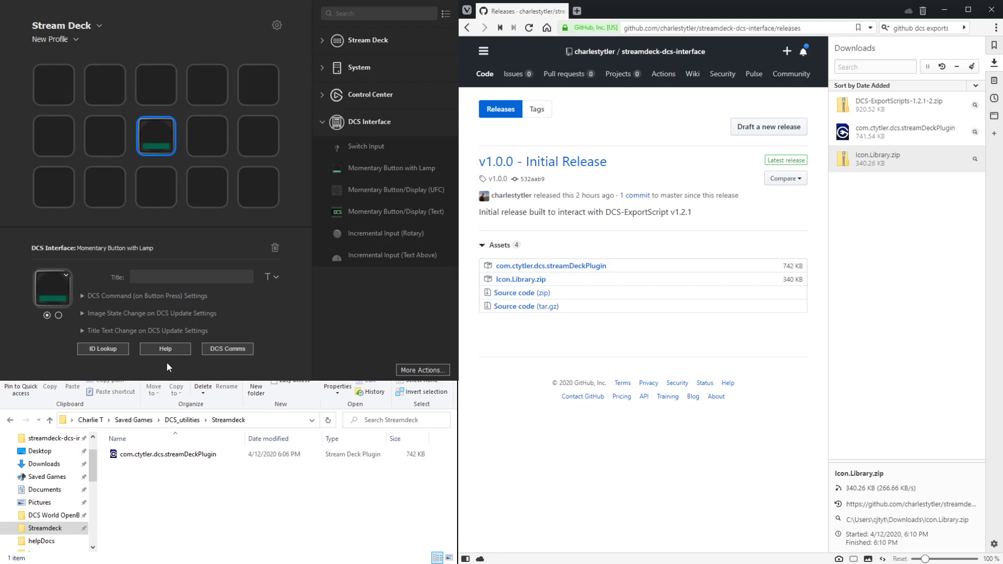
Step: Refresh the DCS Comms debug values: IP 127.0.0.1, ports 1725/26027, no module detected
click(228, 349)
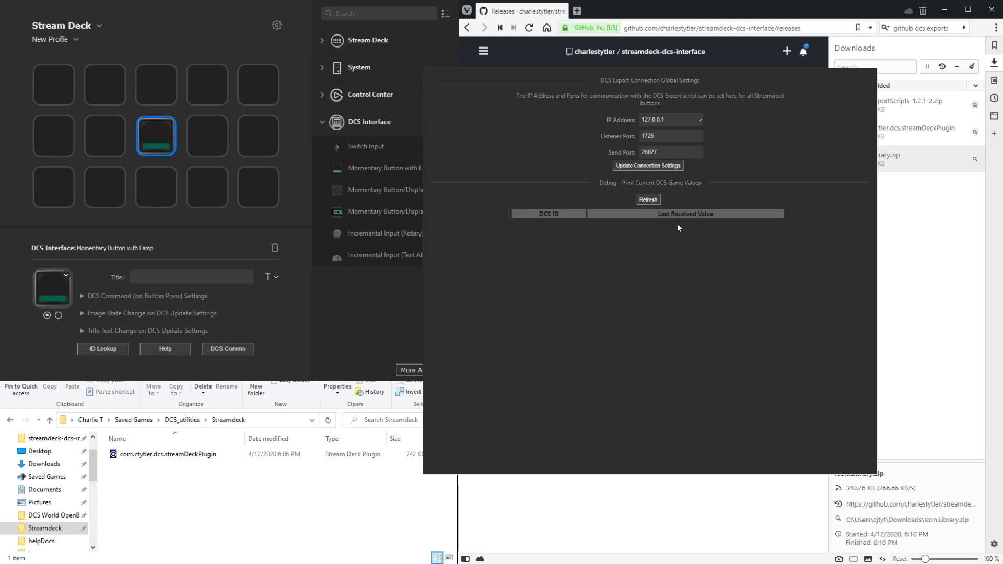
click(651, 200)
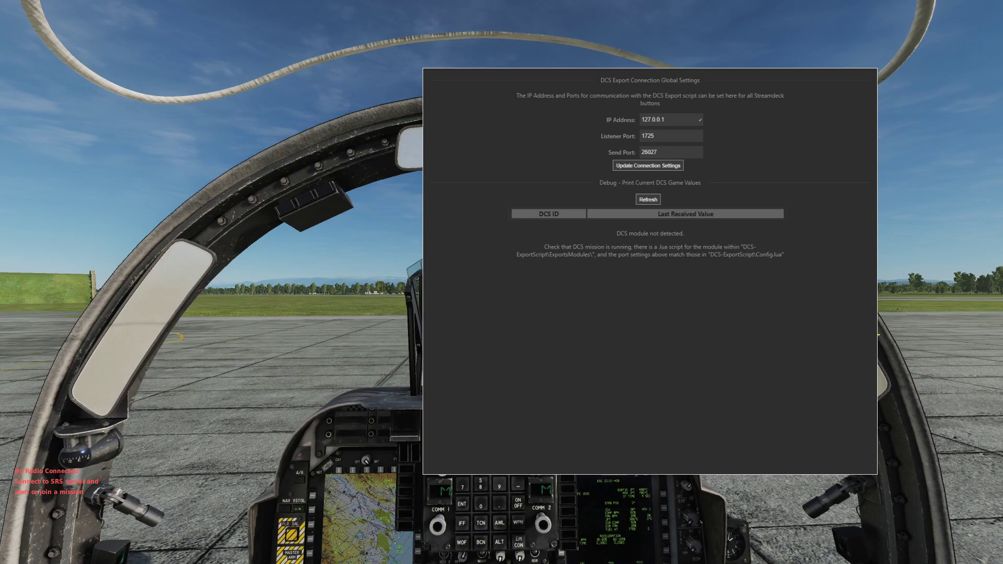
Step: Refresh the DCS game values with the game running and scroll through the DCS ID table
click(645, 199)
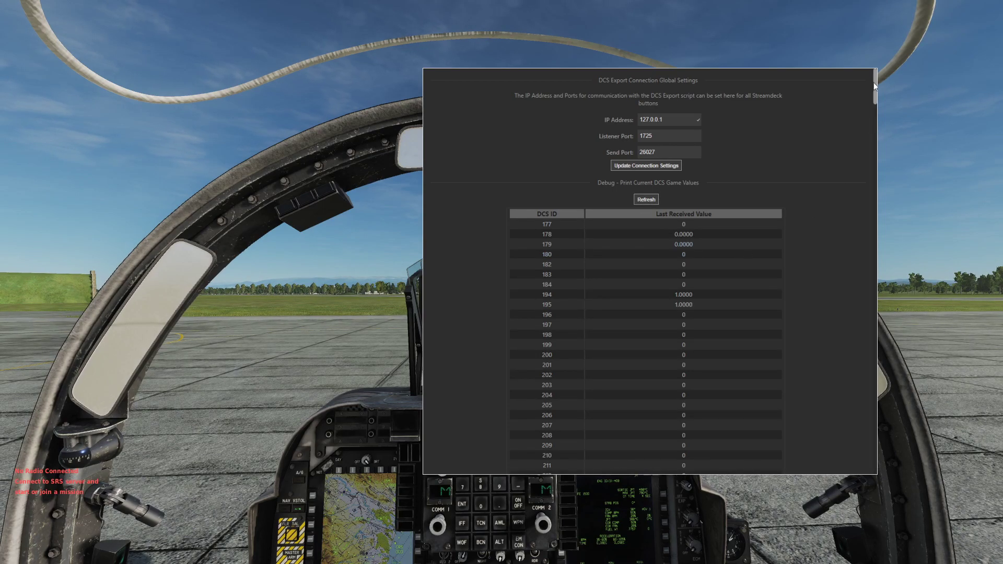
drag(875, 87, 847, 454)
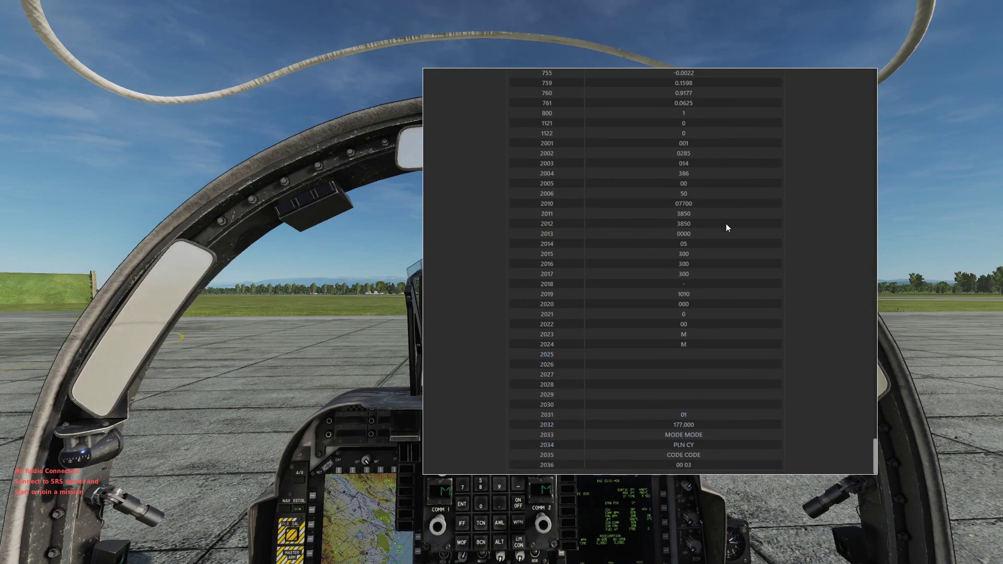
drag(871, 463, 857, 85)
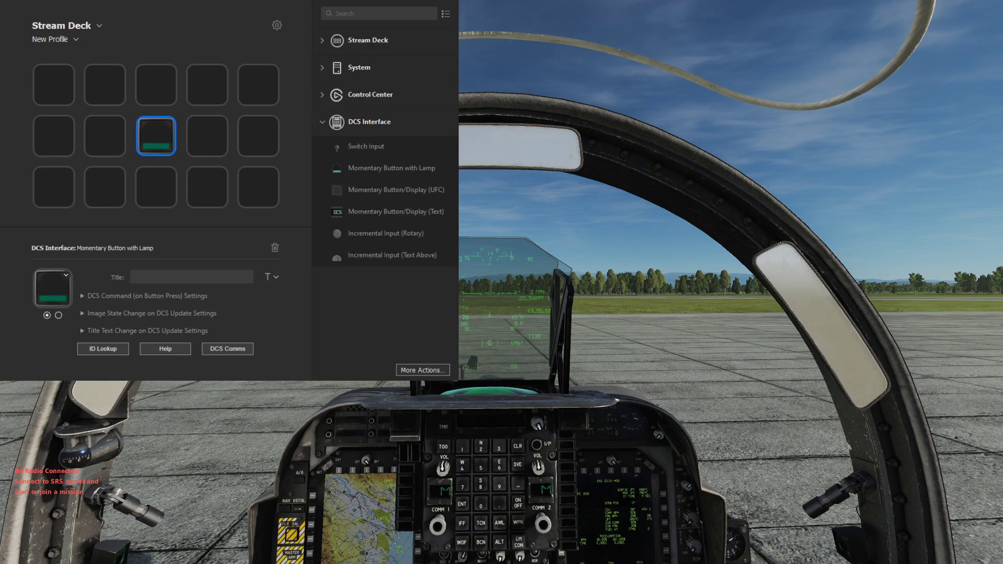
Step: Append OpenBeta to the ID Lookup's DCS World install path and update the clickable data
click(106, 349)
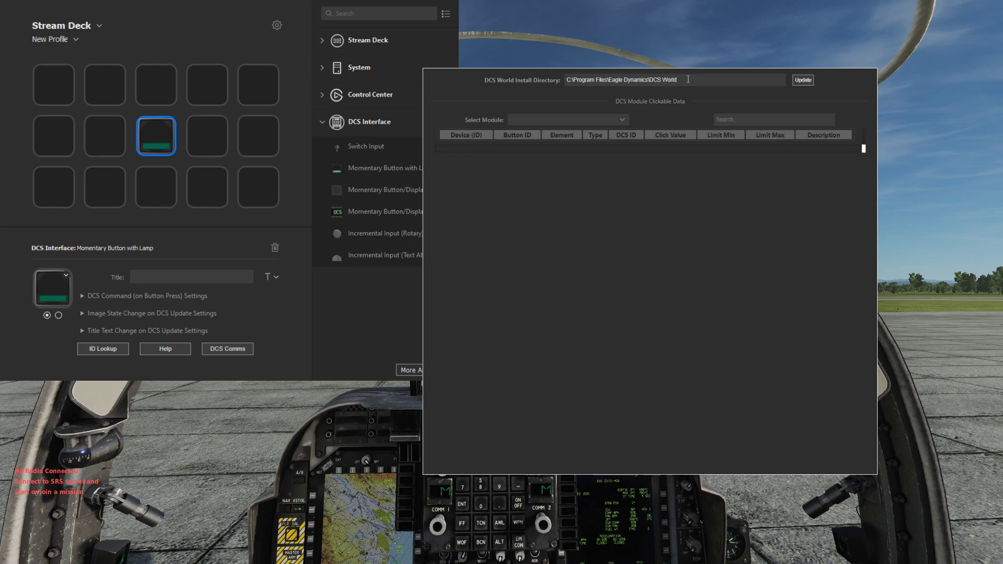
text(OpenBeta)
click(803, 80)
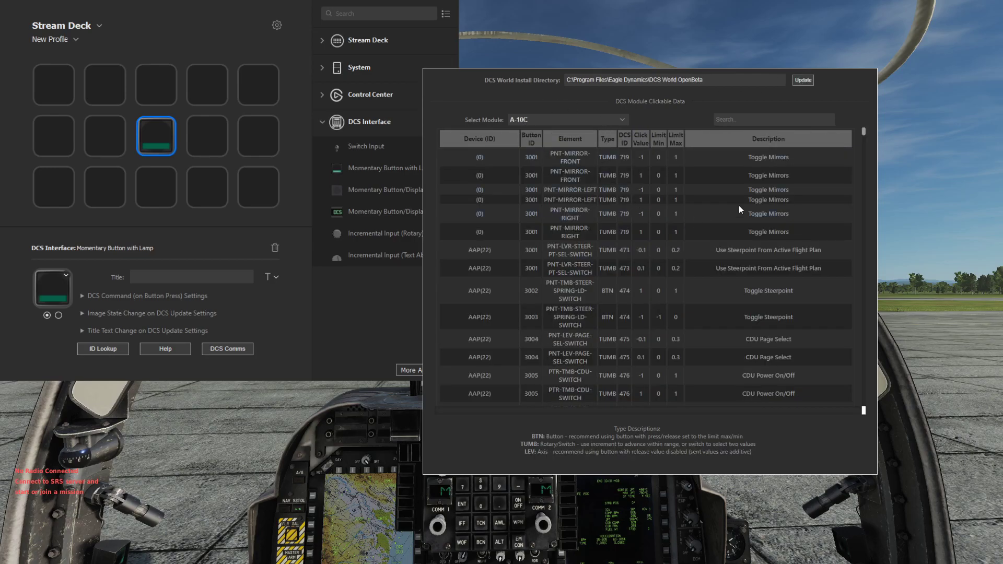
mouse_move(864, 130)
mouse_down()
mouse_move(861, 220)
mouse_move(846, 125)
mouse_up()
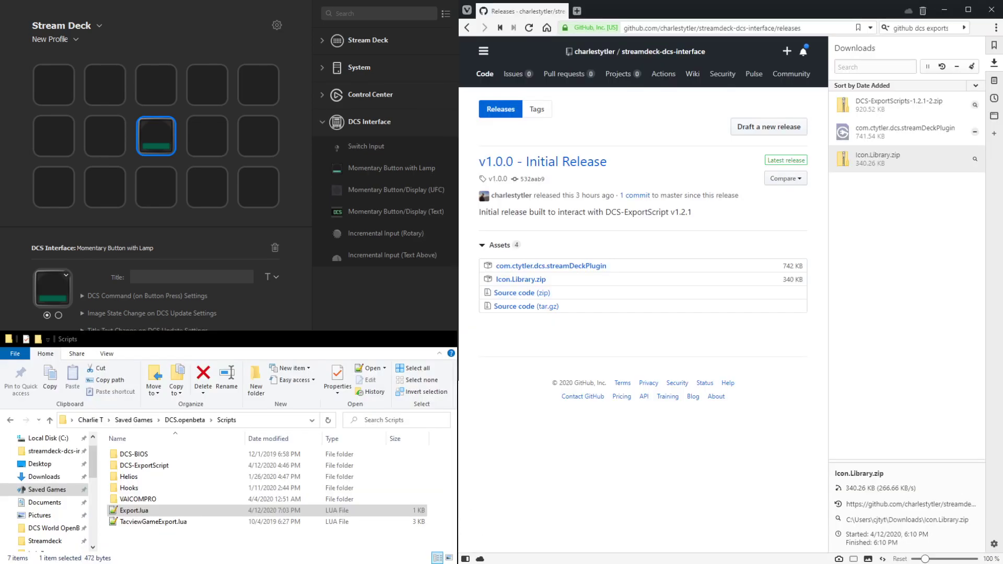
Step: Move the ExportScript comment and dofile line from the end of Export.lua to line 1, removing the blank line
double_click(156, 511)
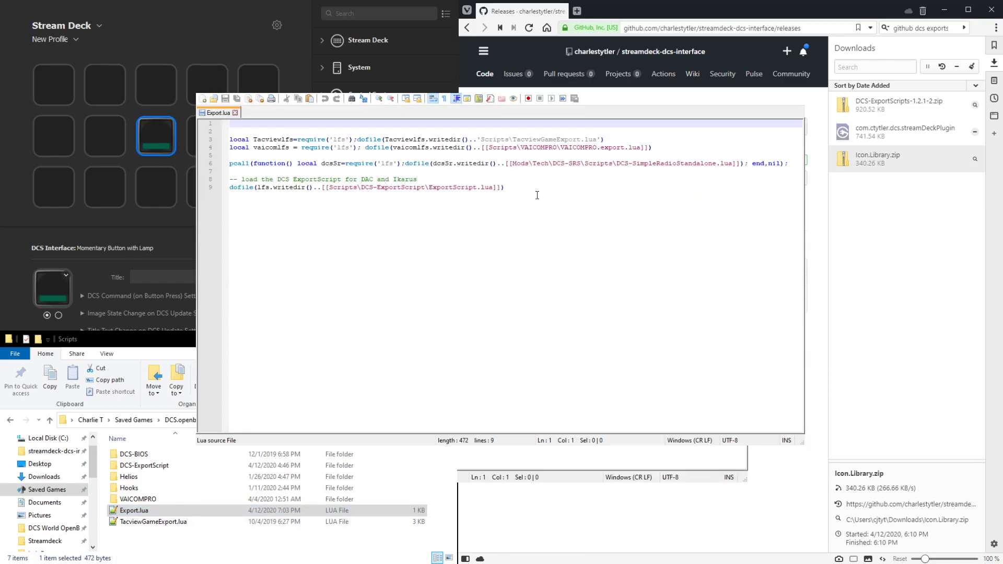
drag(523, 186, 223, 173)
key(ctrl+c)
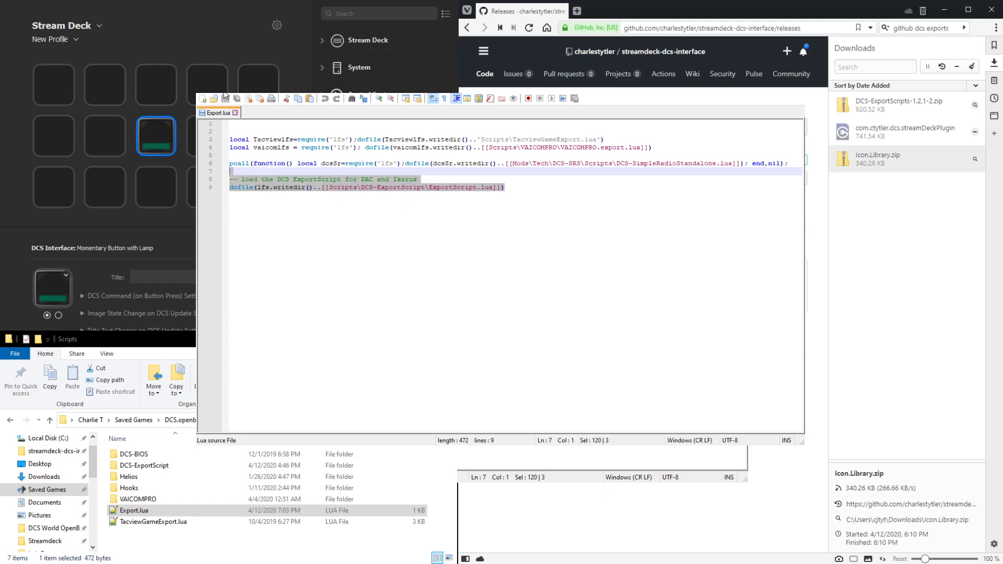
key(Delete)
click(274, 125)
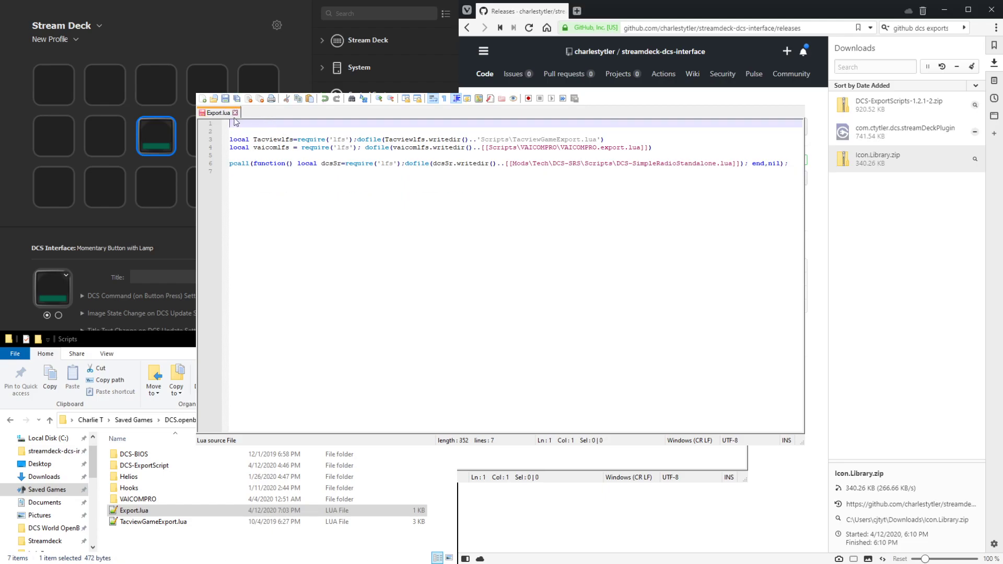
key(ctrl+v)
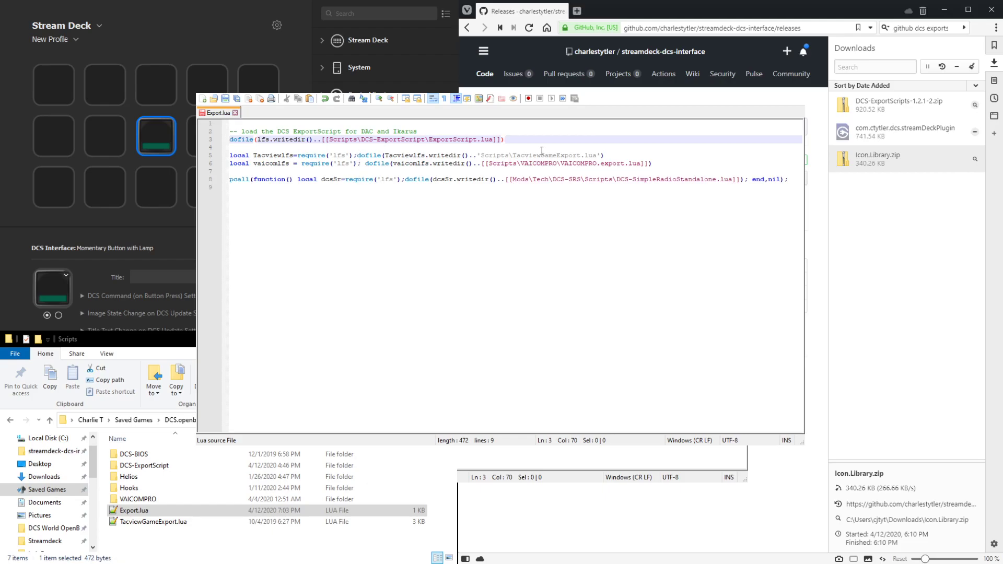
click(296, 124)
key(Delete)
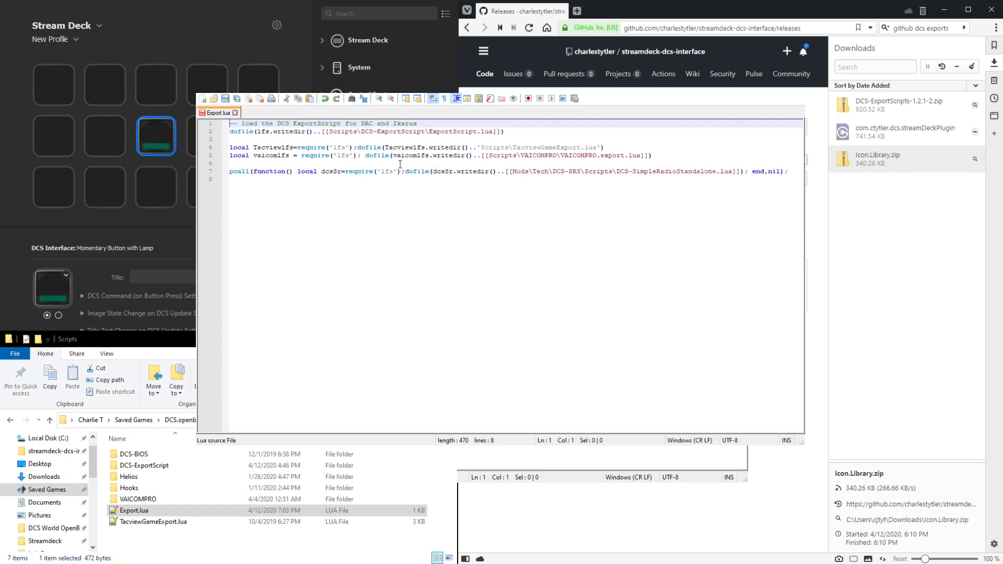
click(508, 134)
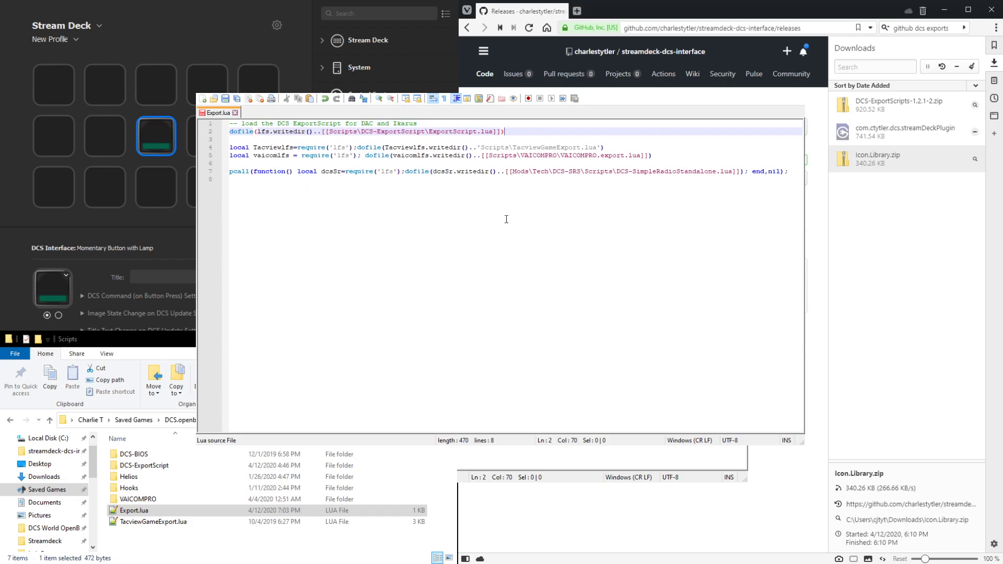